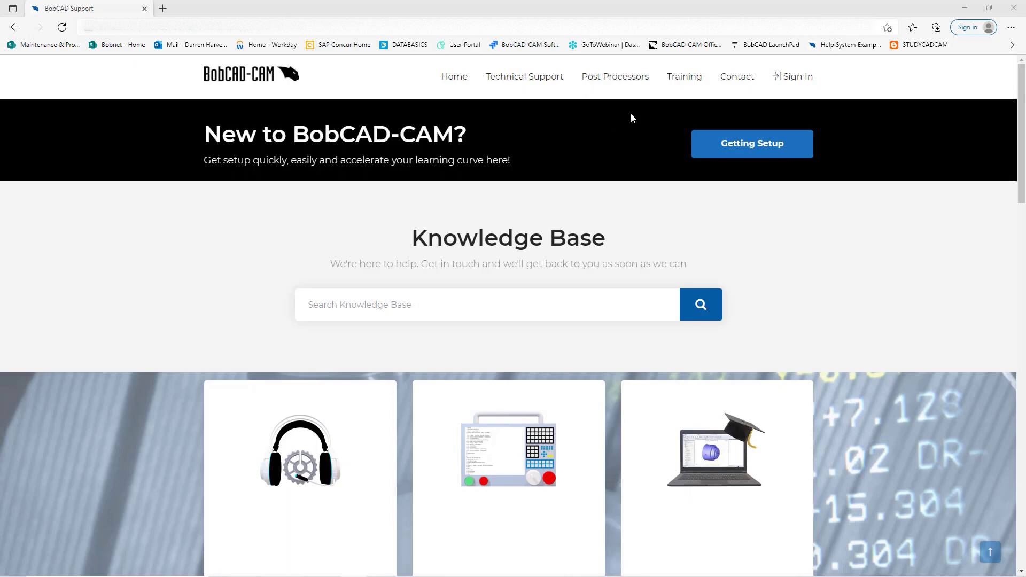
- Open the Request Post-Processor Modification page from the Post Processors menu
mouse_move(616, 94)
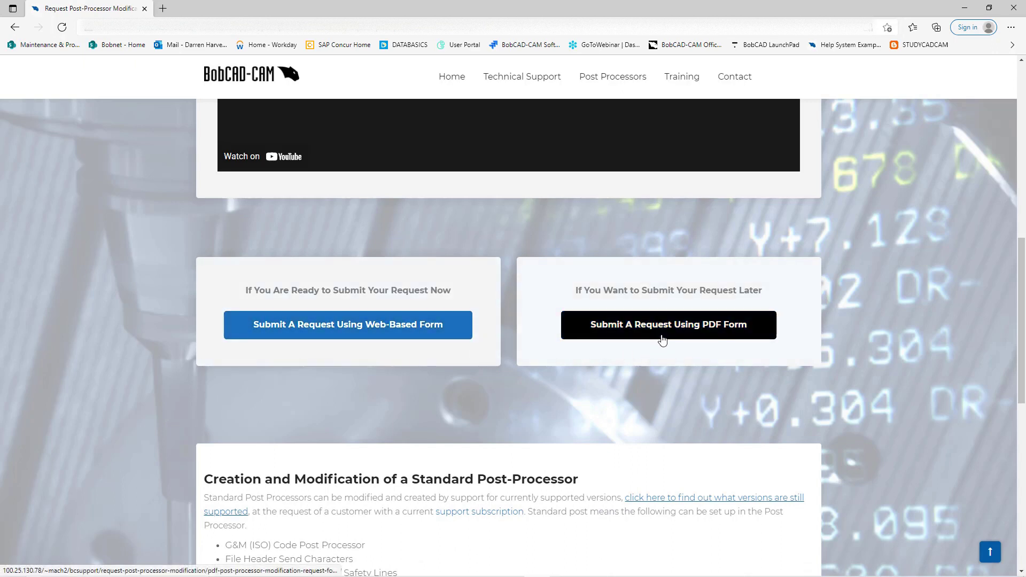
- Open the Web-Based Post Modification Request Form, review its required files, then return to BobCAD-CAM
click(403, 338)
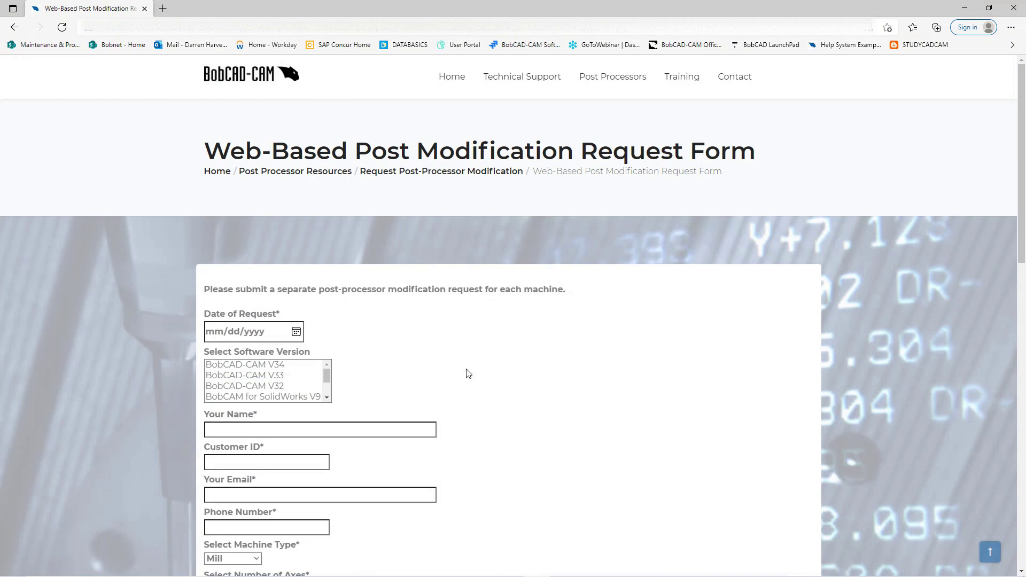
scroll(465, 373, down, 1)
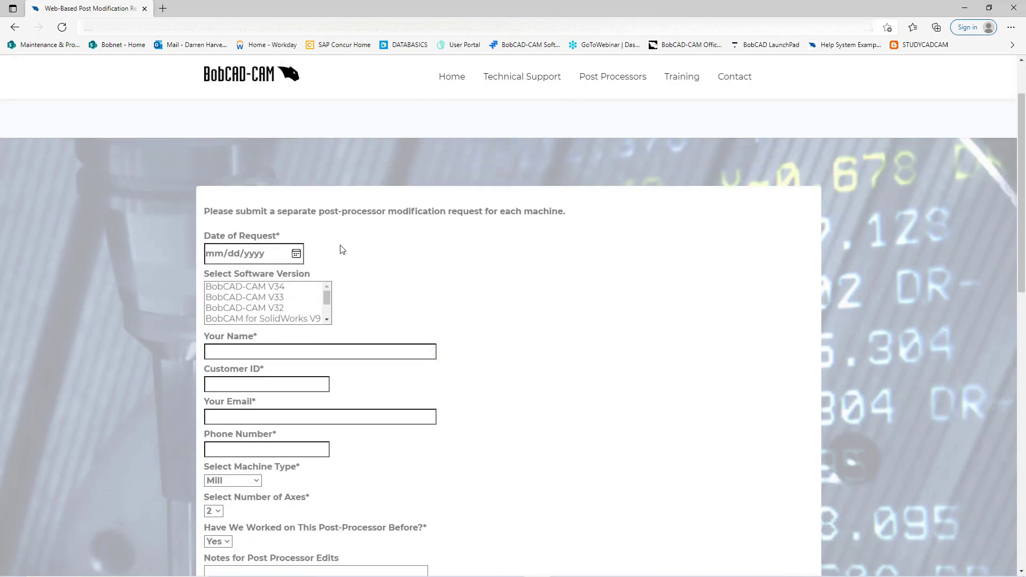
scroll(349, 385, down, 2)
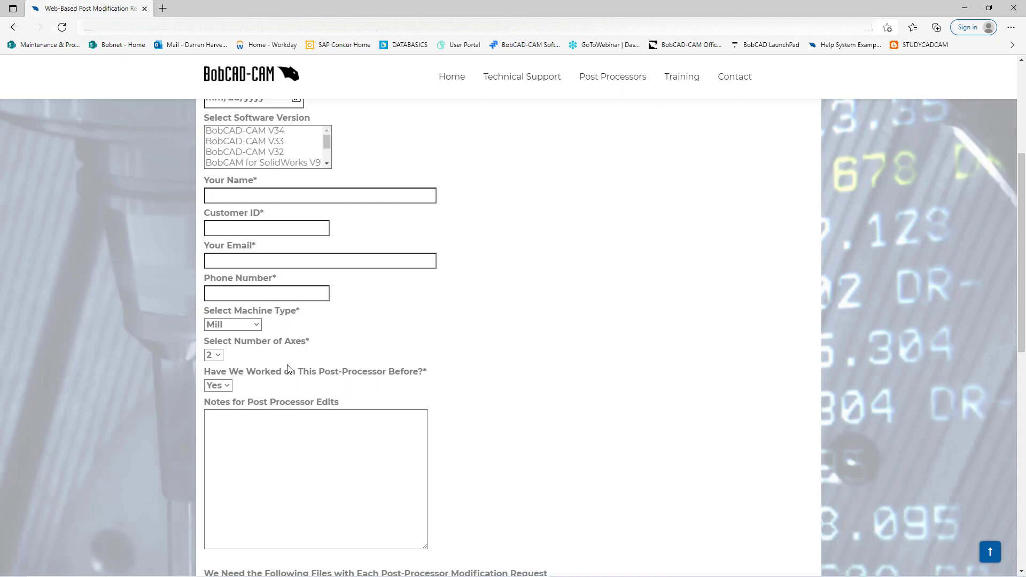
scroll(294, 388, down, 2)
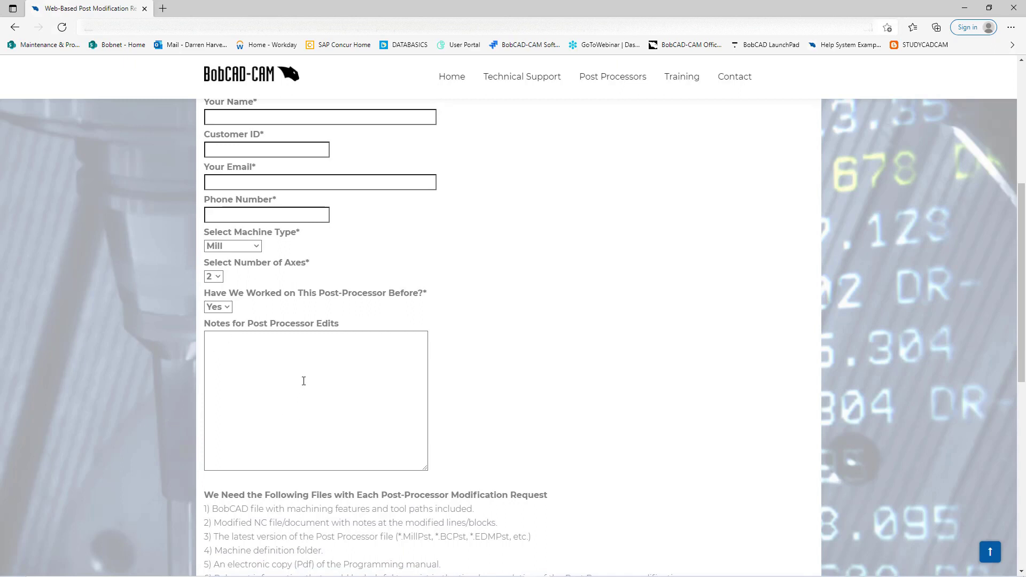
scroll(304, 381, down, 4)
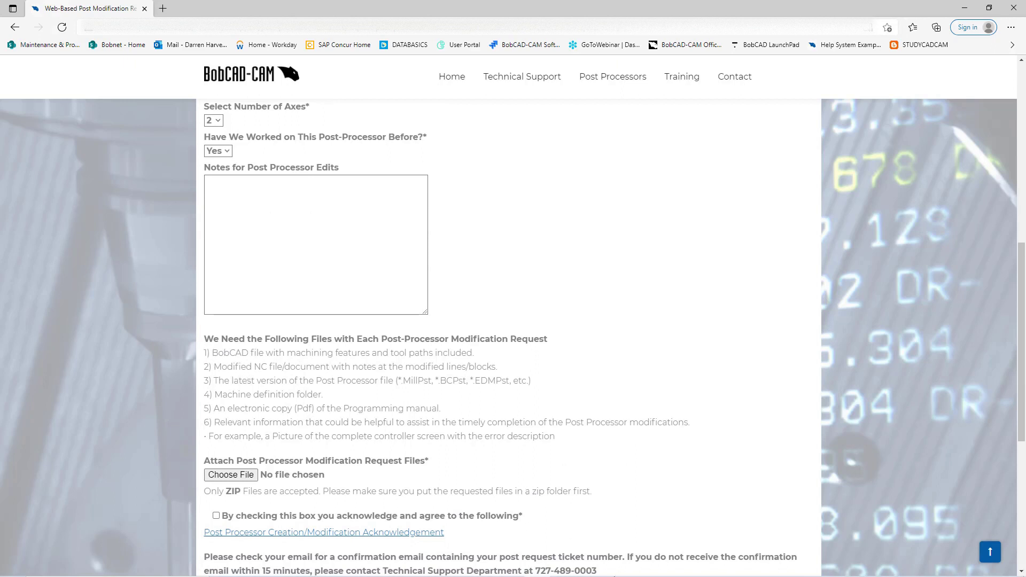
click(668, 570)
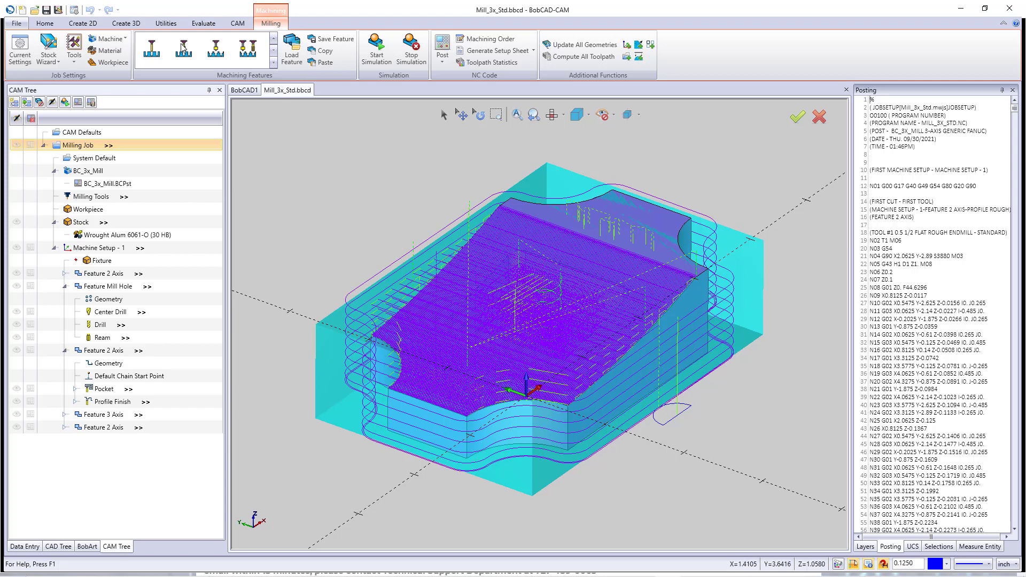
- Save Mill_3x_Std.bbcd as a copy in the Desktop post mod folder
click(59, 11)
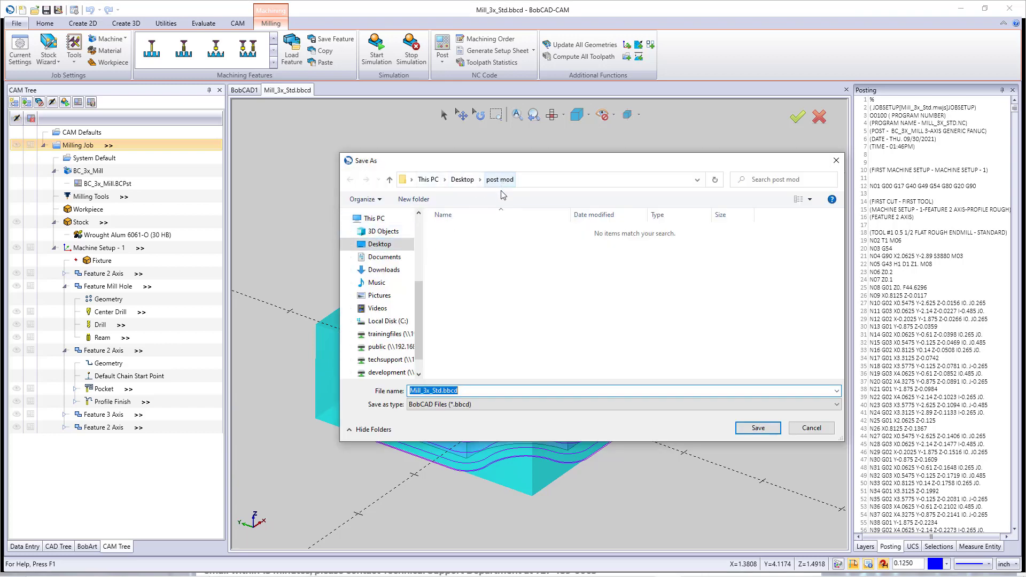
click(759, 428)
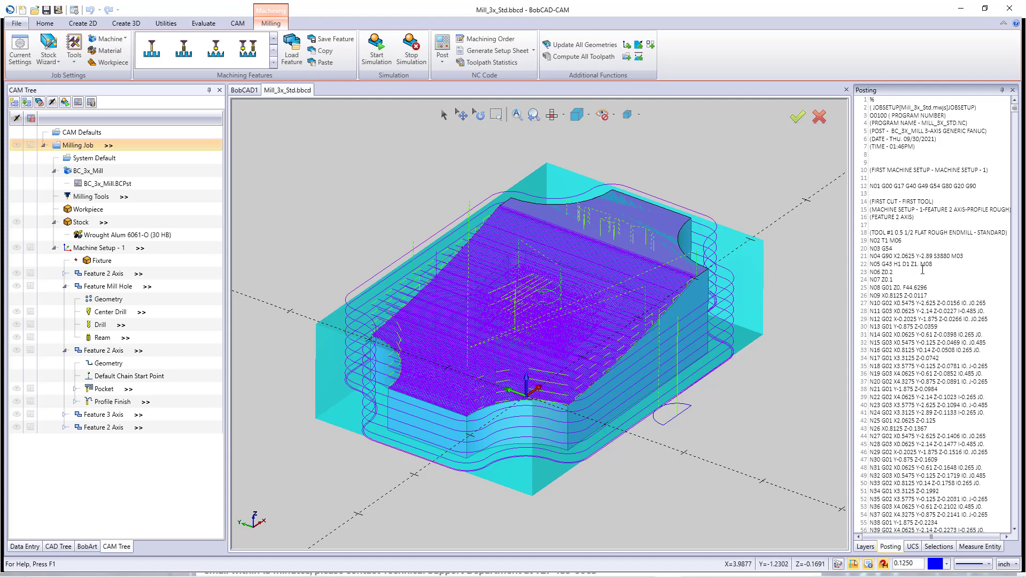
- Open Mill_3x_Std.nc in NcEditor and add '(feed rate on different line)' after F44.6296 on line 25
right_click(918, 245)
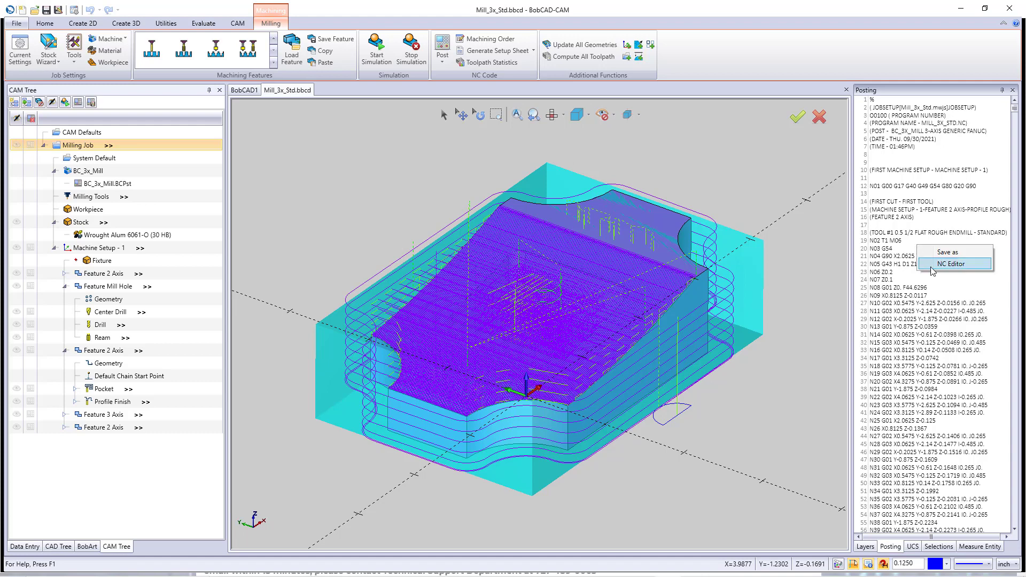
click(923, 313)
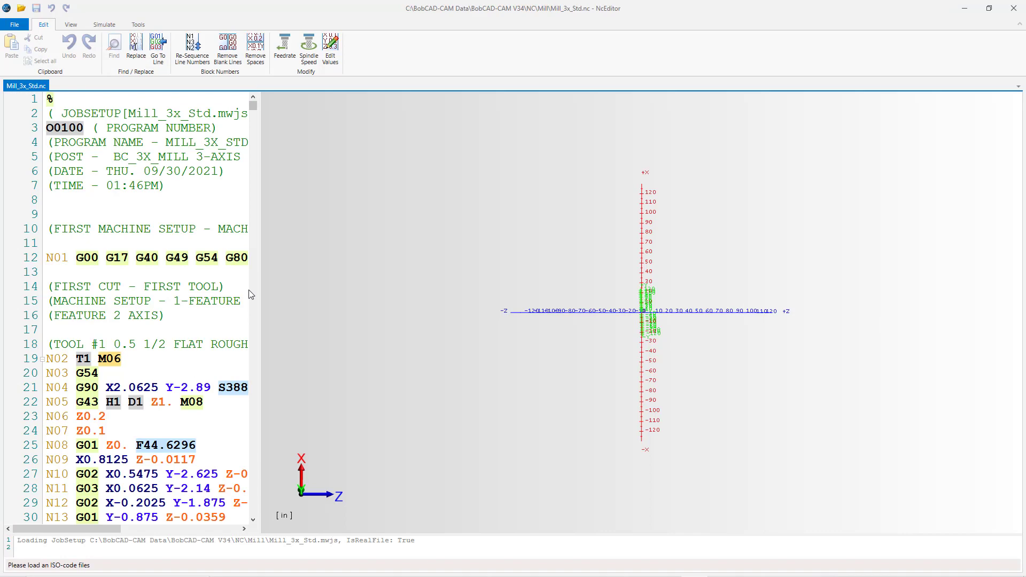
drag(259, 303, 705, 308)
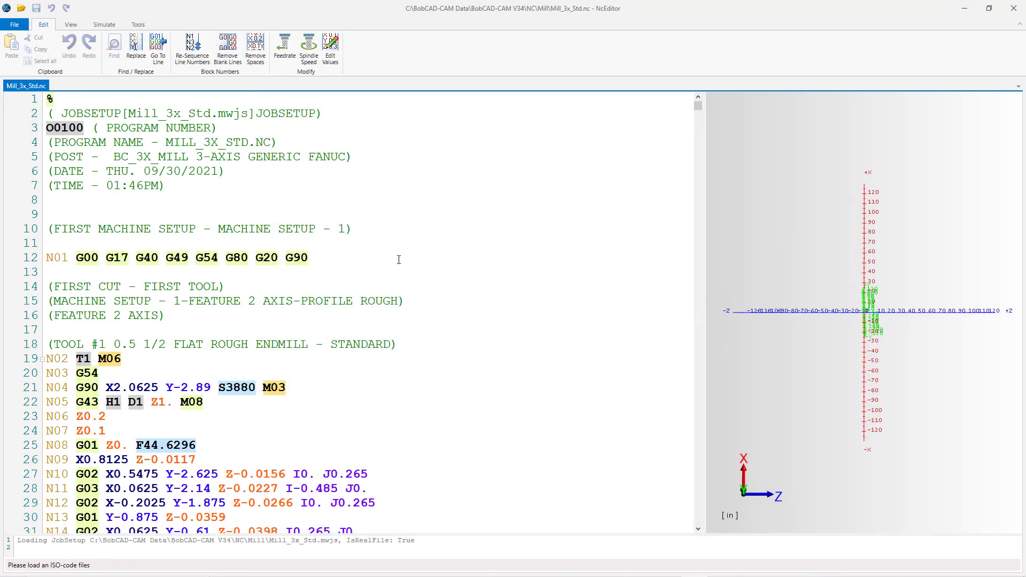
scroll(398, 260, down, 3)
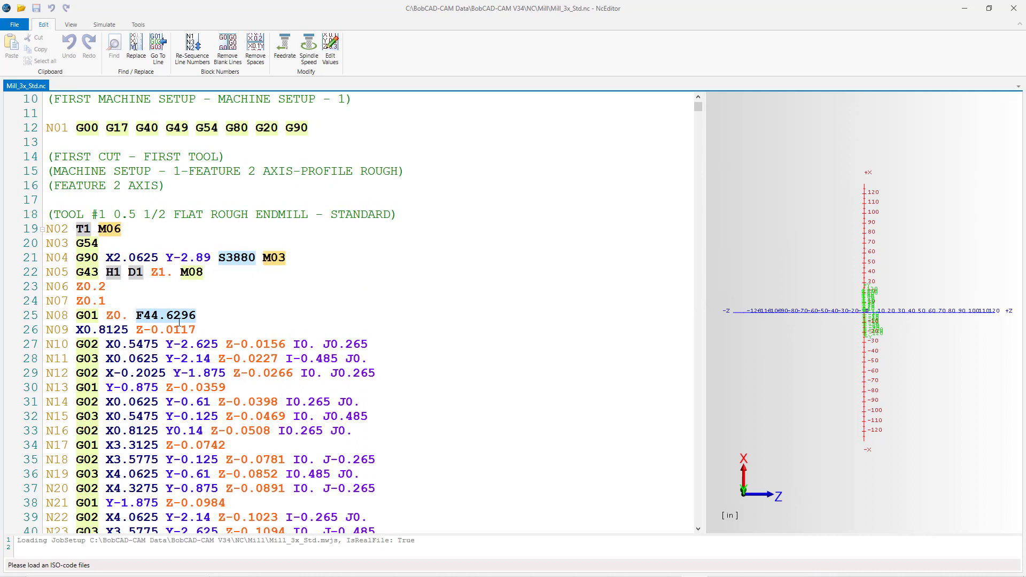
click(219, 316)
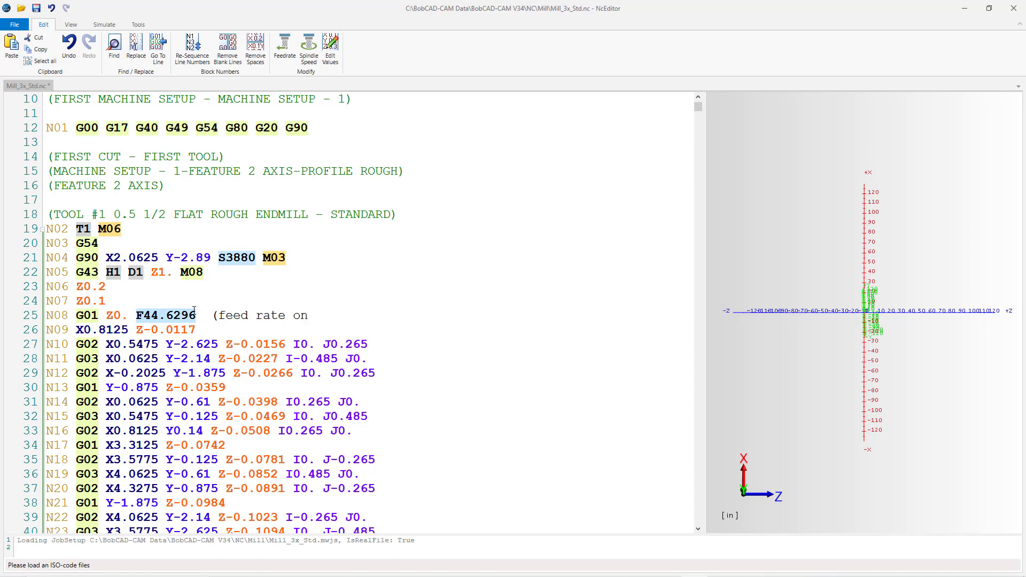
text(fferent line))
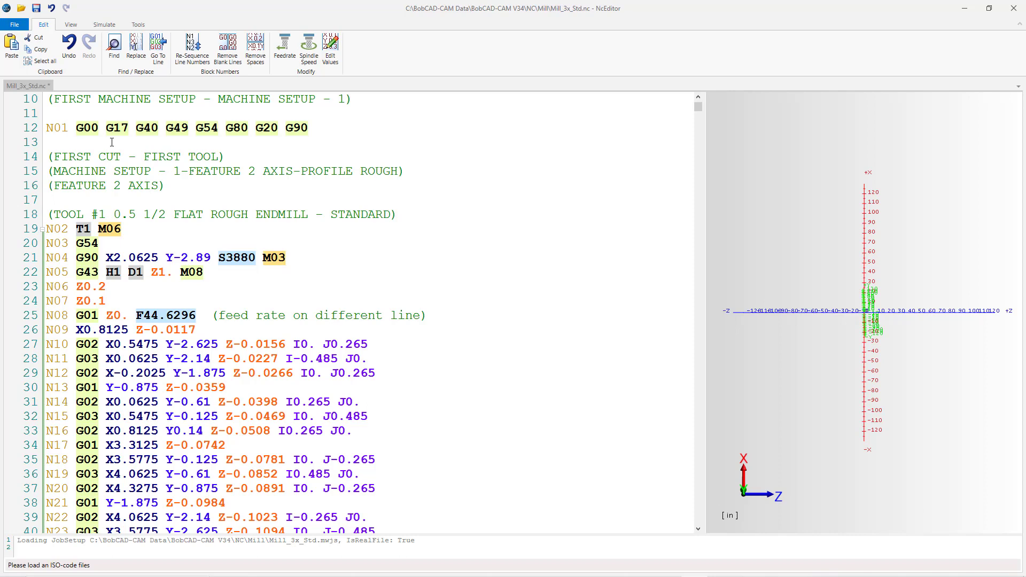
- Save the edited program as nc change.nc in post mod and close NcEditor
click(14, 25)
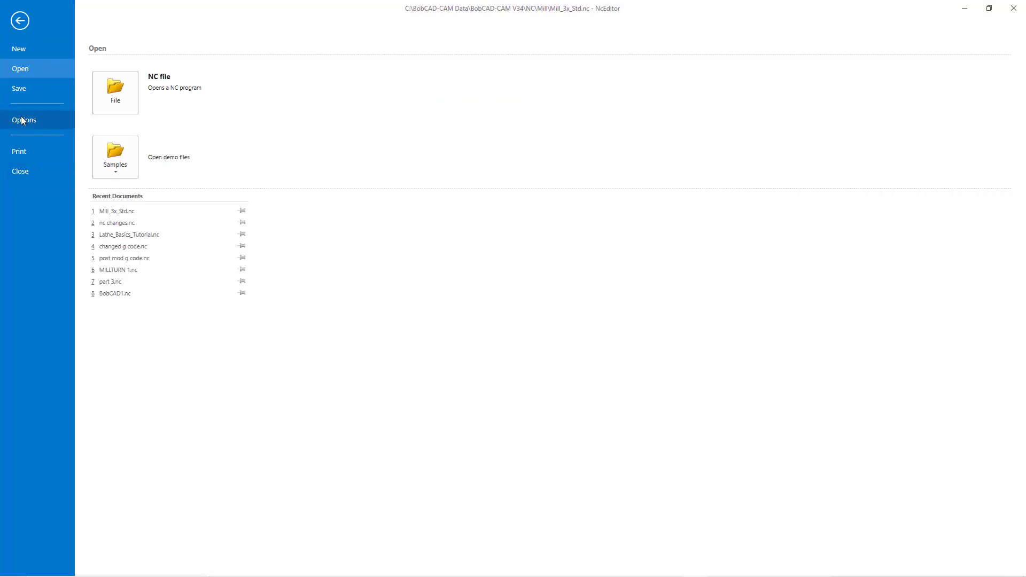
click(20, 90)
click(112, 160)
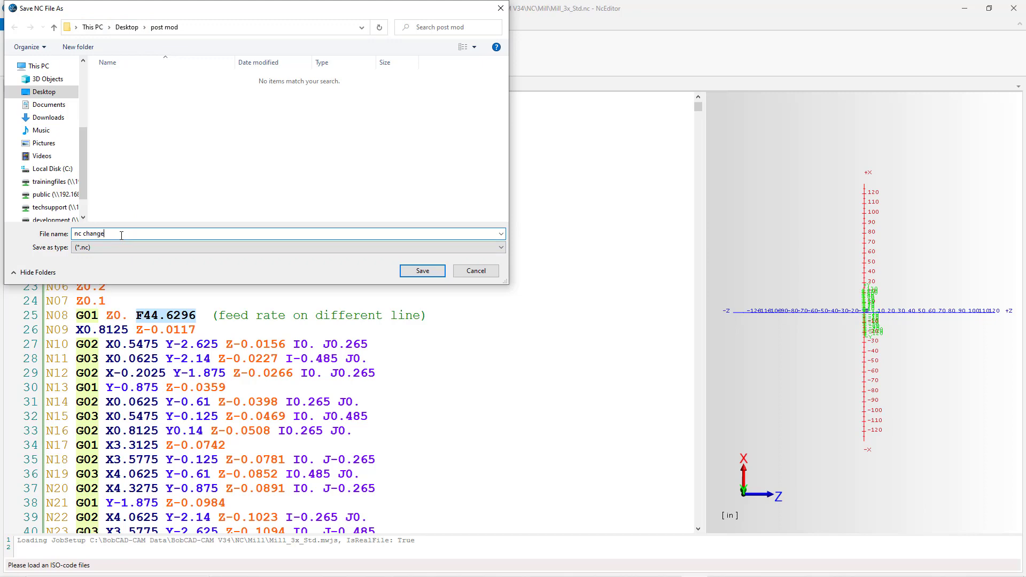
click(422, 270)
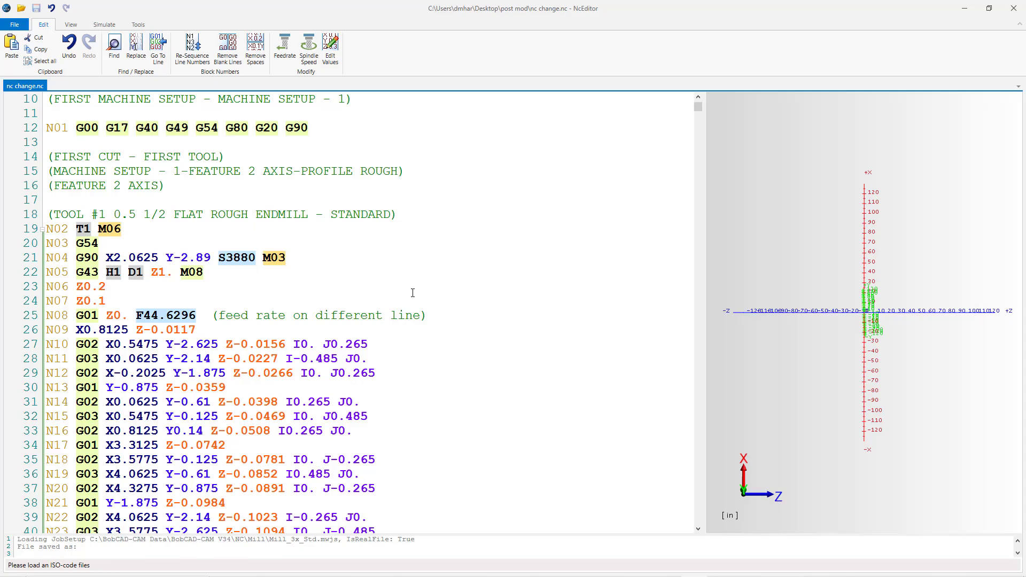
click(965, 8)
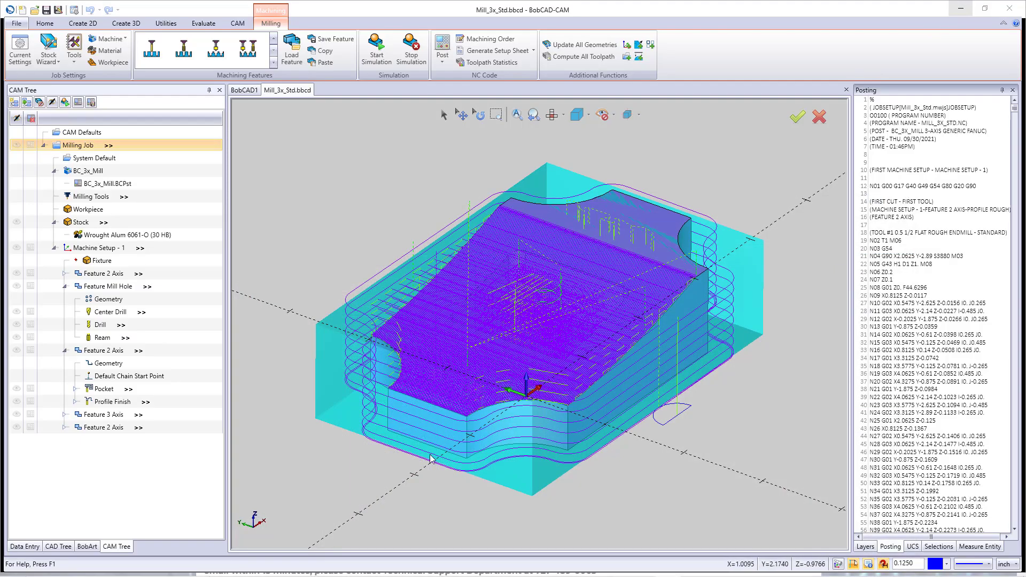
- In the request form, highlight required-files items 3) post file and 4) machine definition folder
click(537, 568)
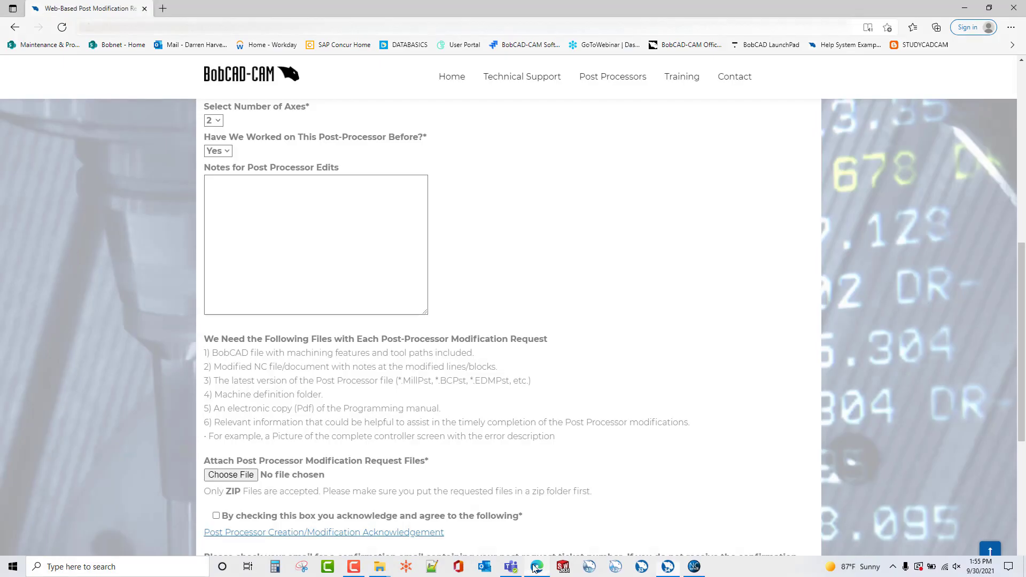
scroll(248, 252, down, 3)
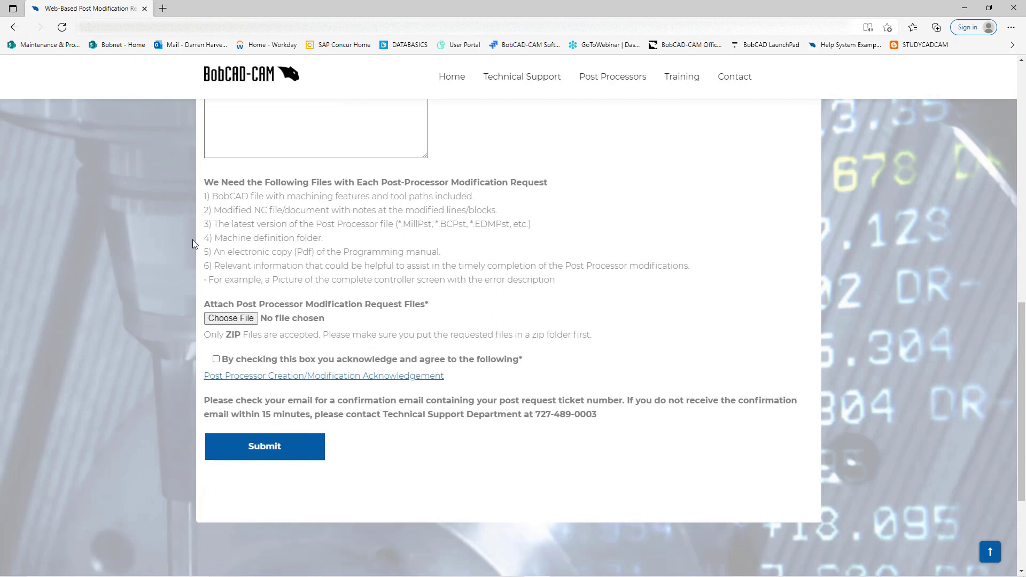
drag(204, 223, 332, 242)
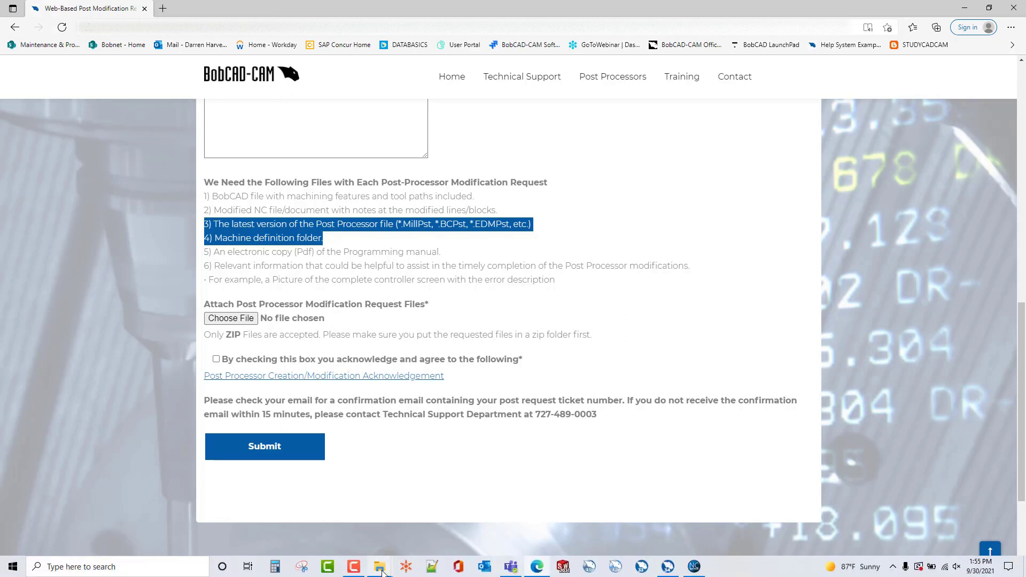
- Open two Explorer windows: C:\BobCAD-CAM Data\BobCAD-CAM V34\Posts\Mill and Desktop\post mod
click(379, 570)
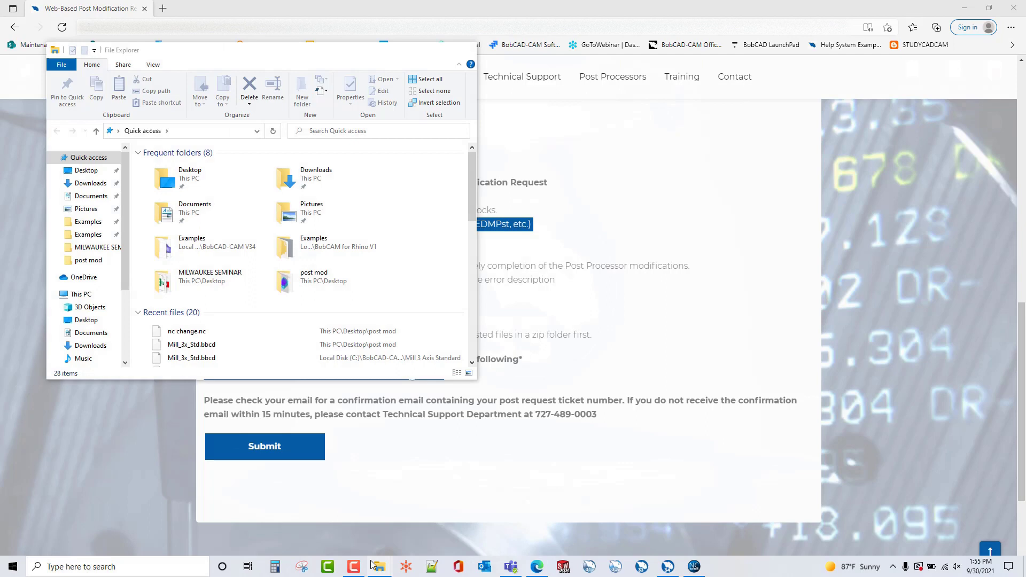
click(426, 536)
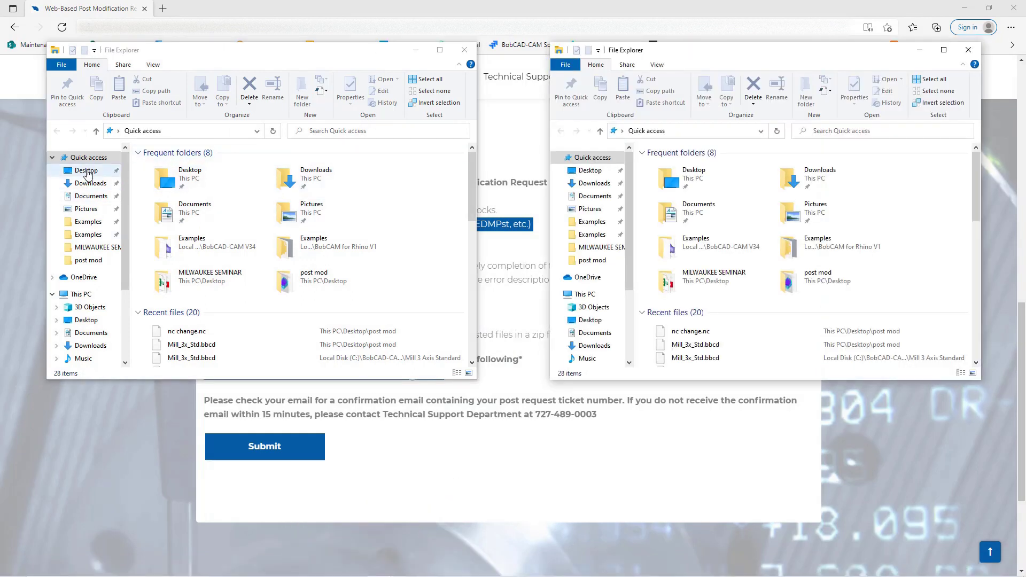
scroll(92, 232, down, 2)
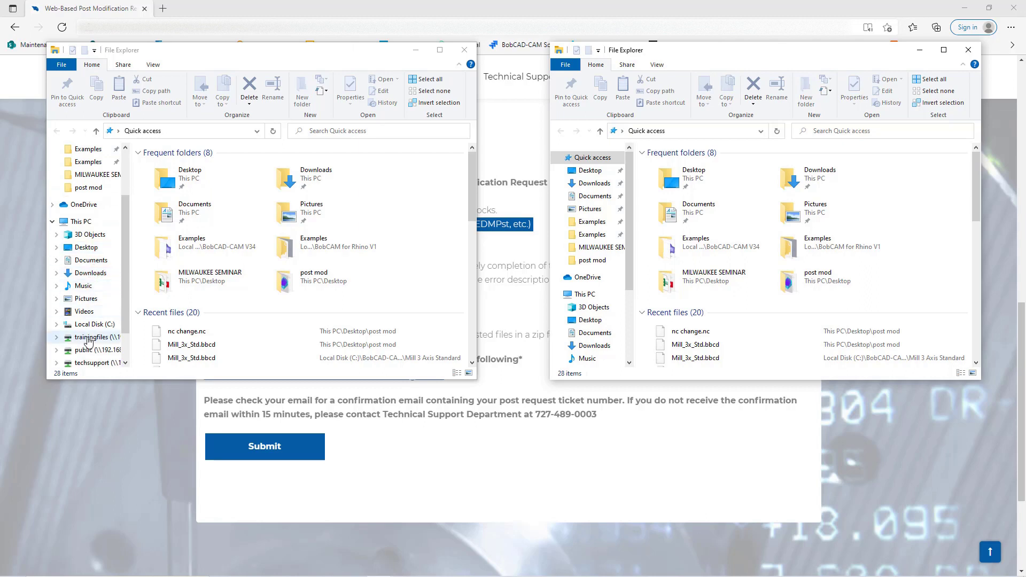
click(93, 326)
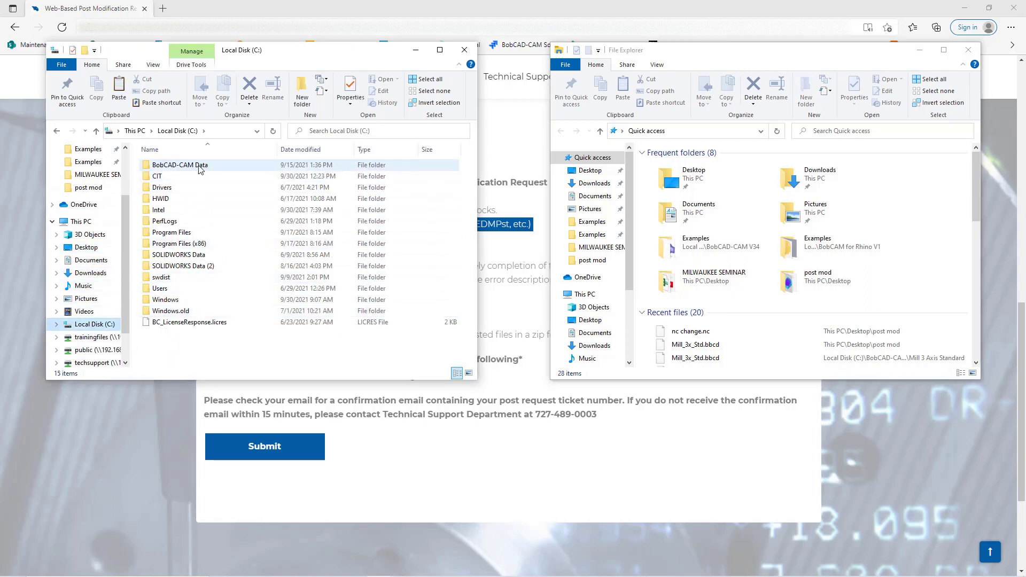
double_click(199, 167)
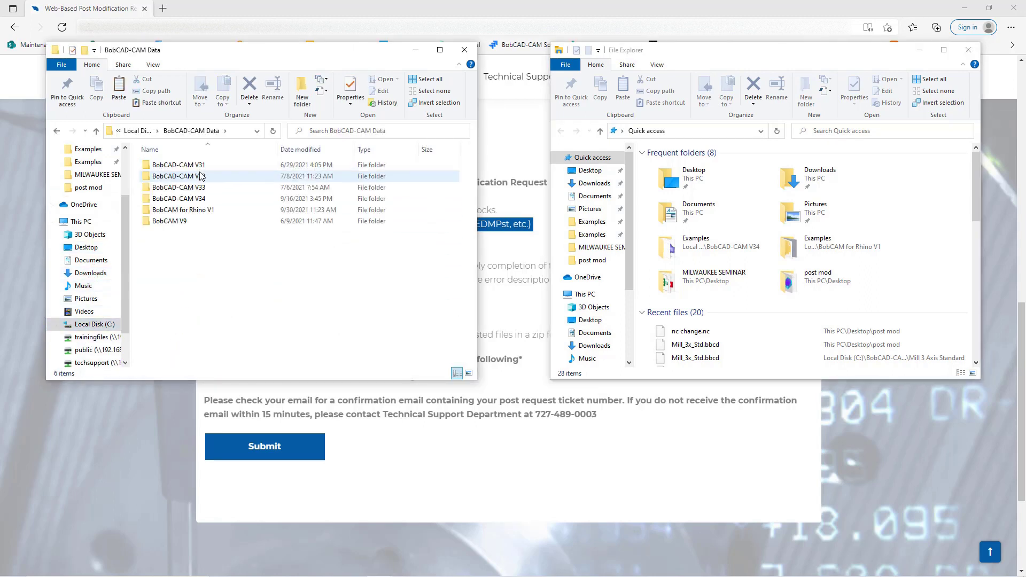
double_click(208, 202)
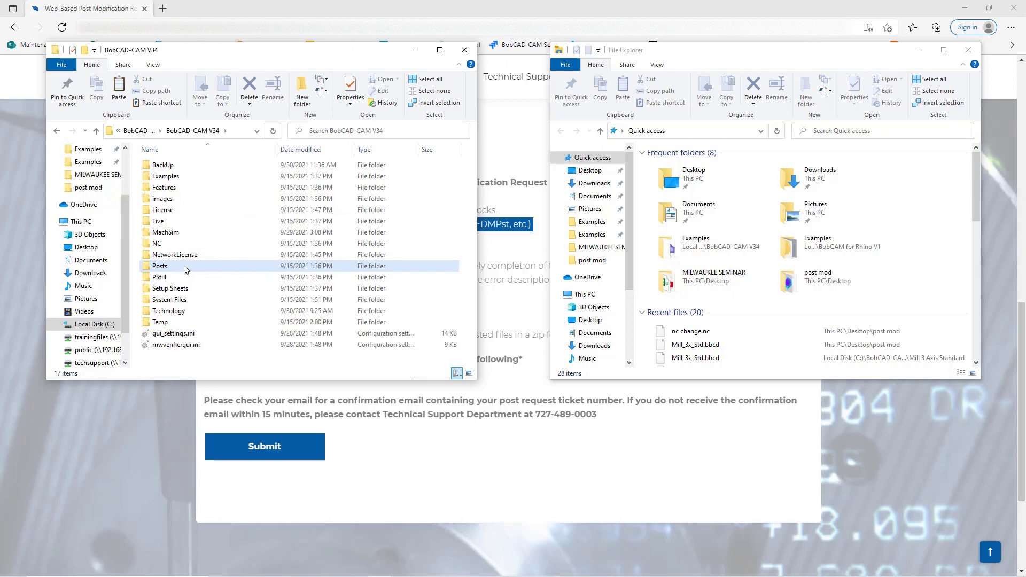
double_click(185, 268)
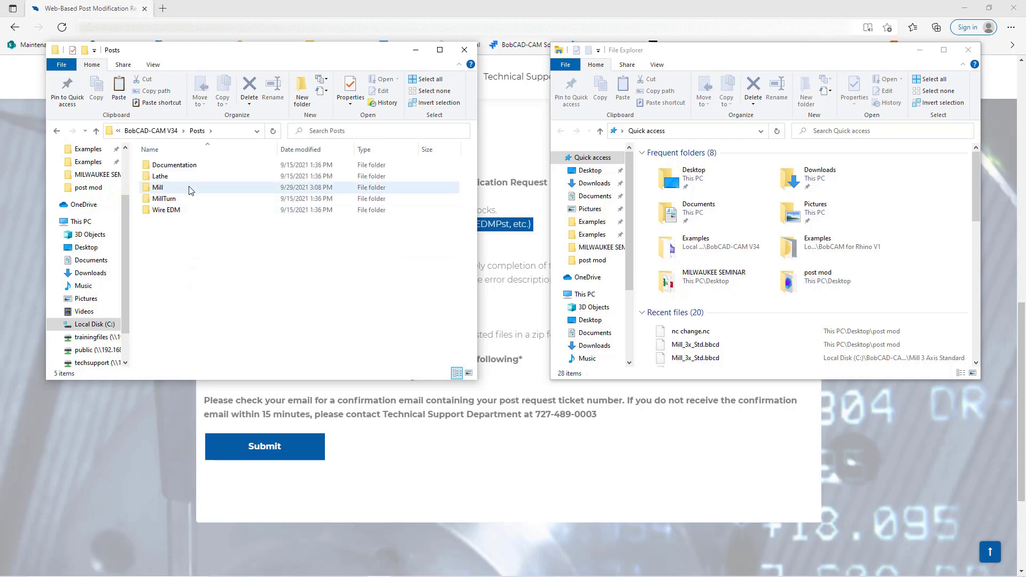
double_click(193, 187)
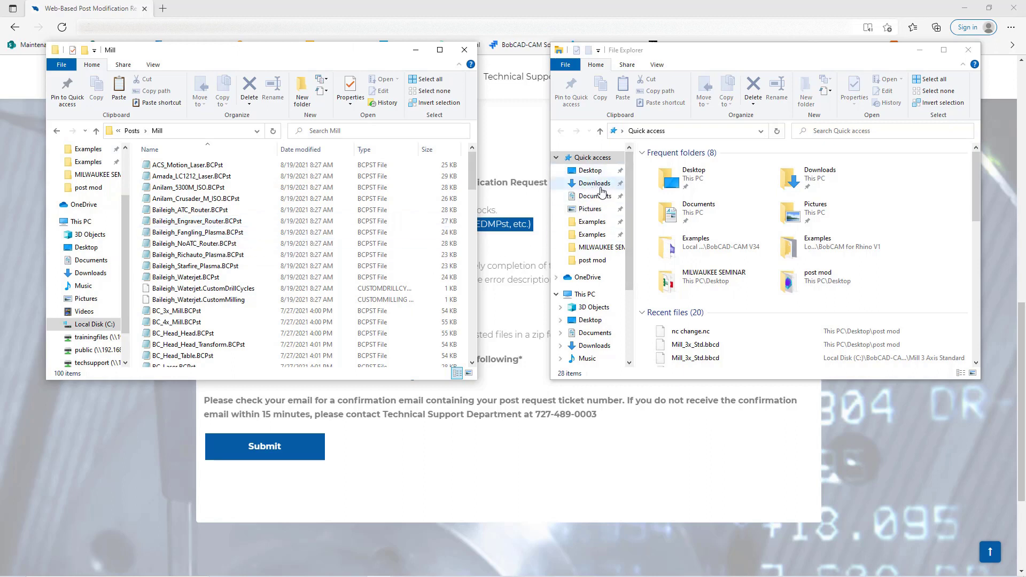
click(591, 171)
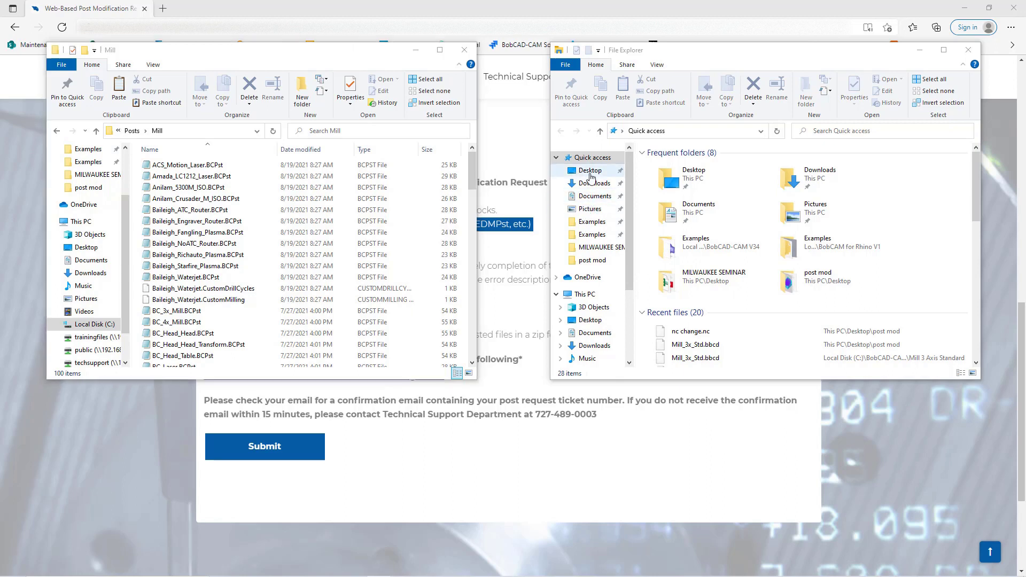
scroll(681, 264, down, 3)
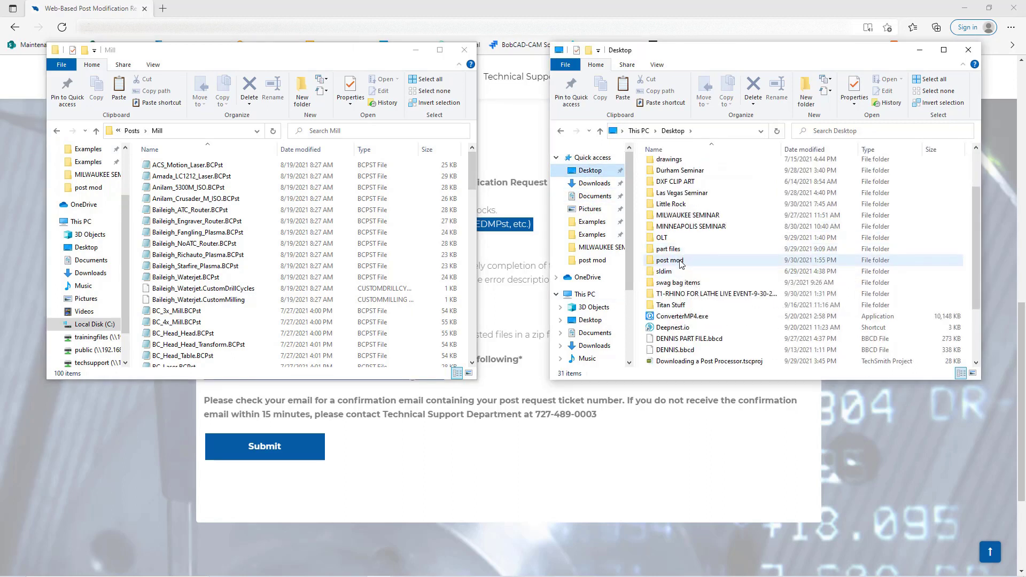
double_click(669, 260)
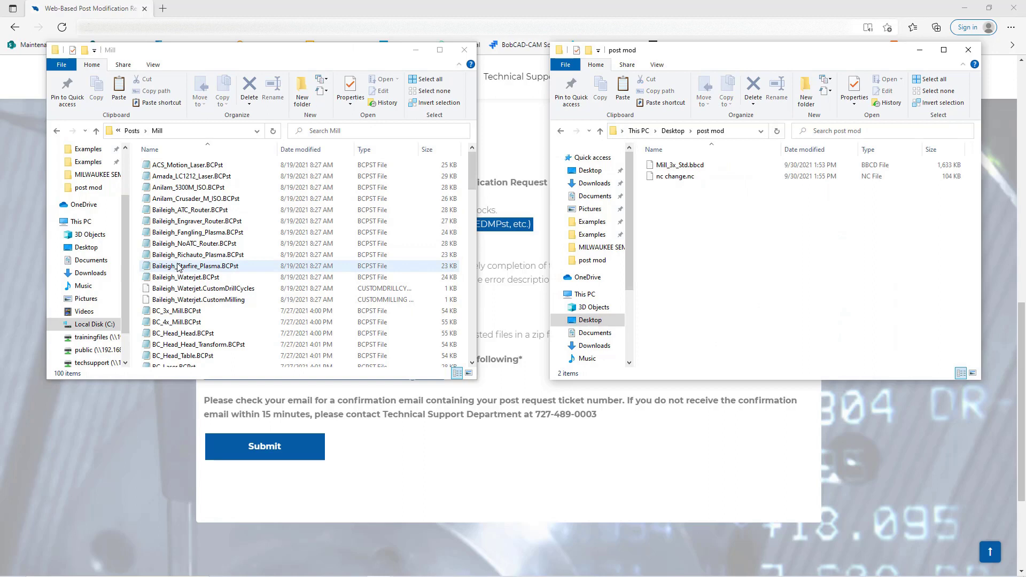
scroll(186, 256, down, 2)
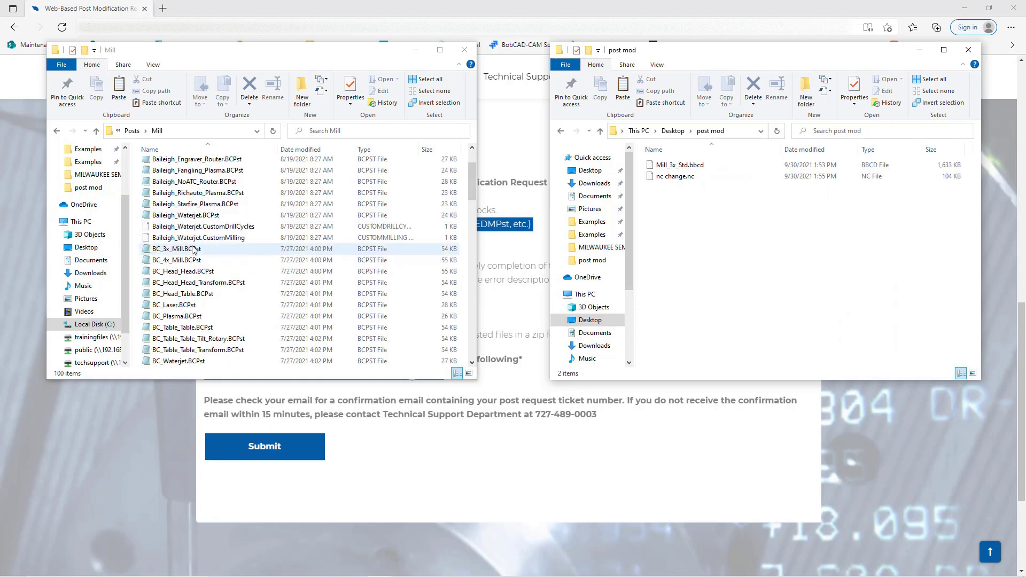
- Copy the BC_3x_Mill.BCPst post file into the post mod folder
right_click(181, 249)
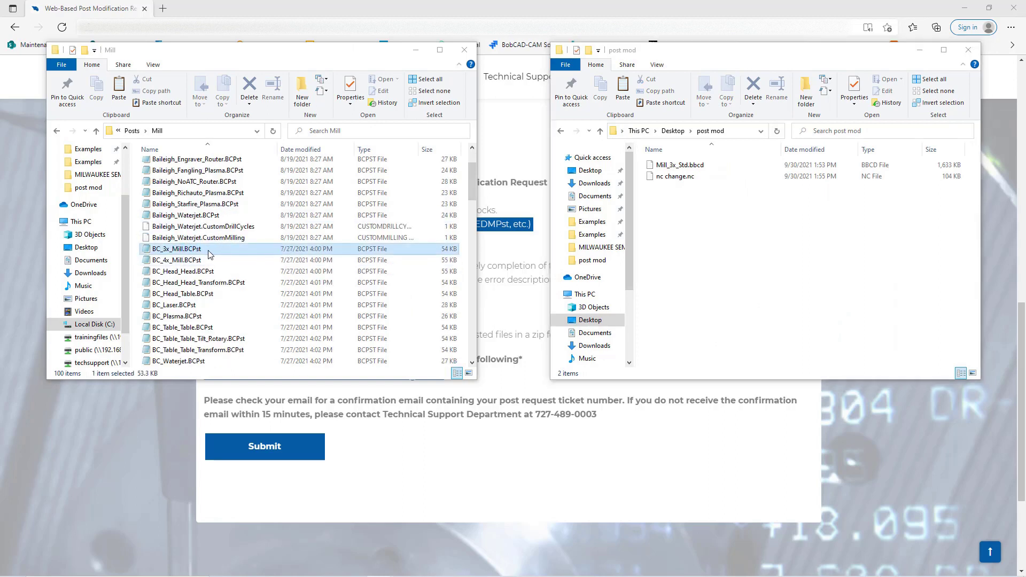
click(205, 416)
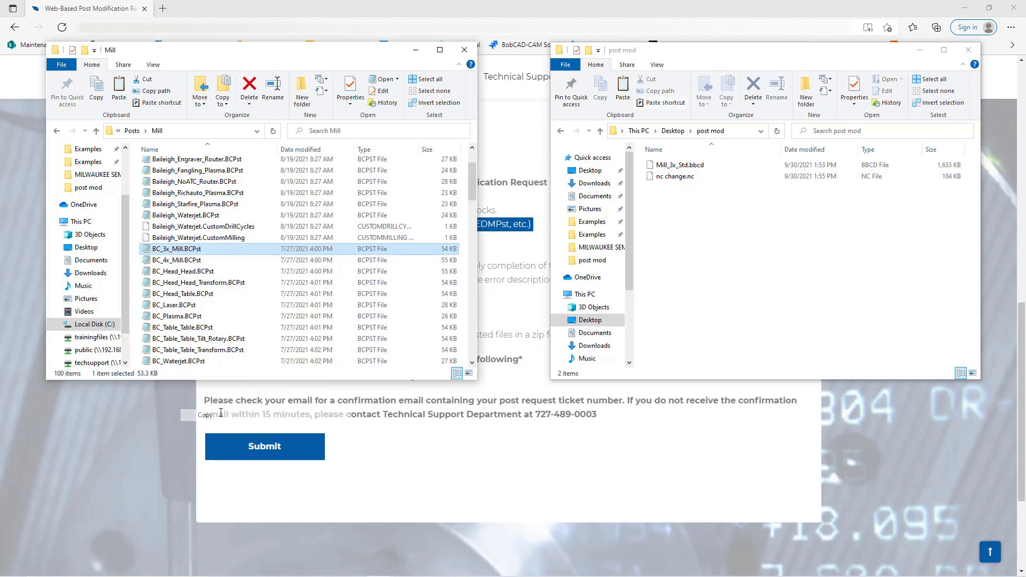
right_click(716, 220)
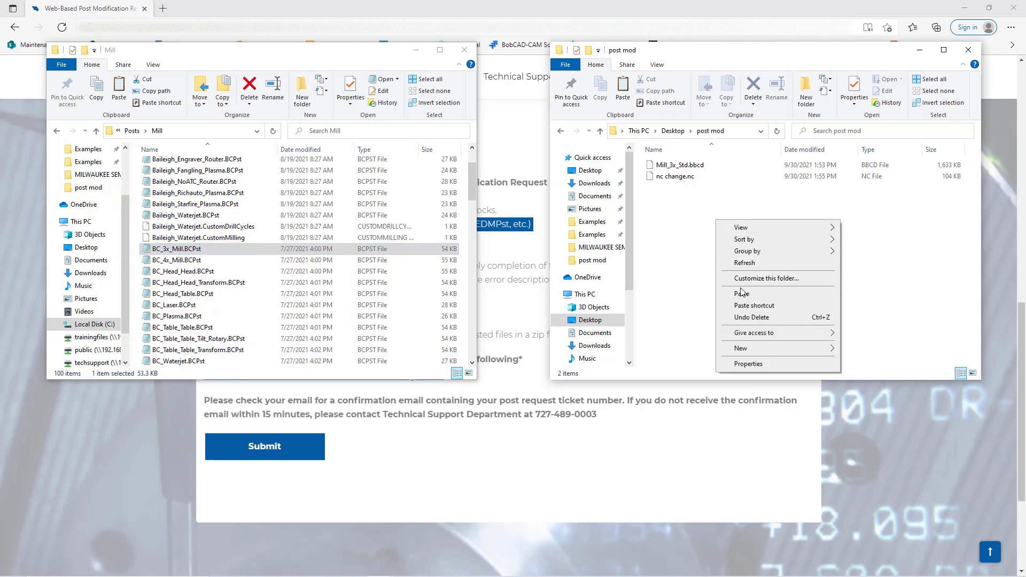
click(716, 291)
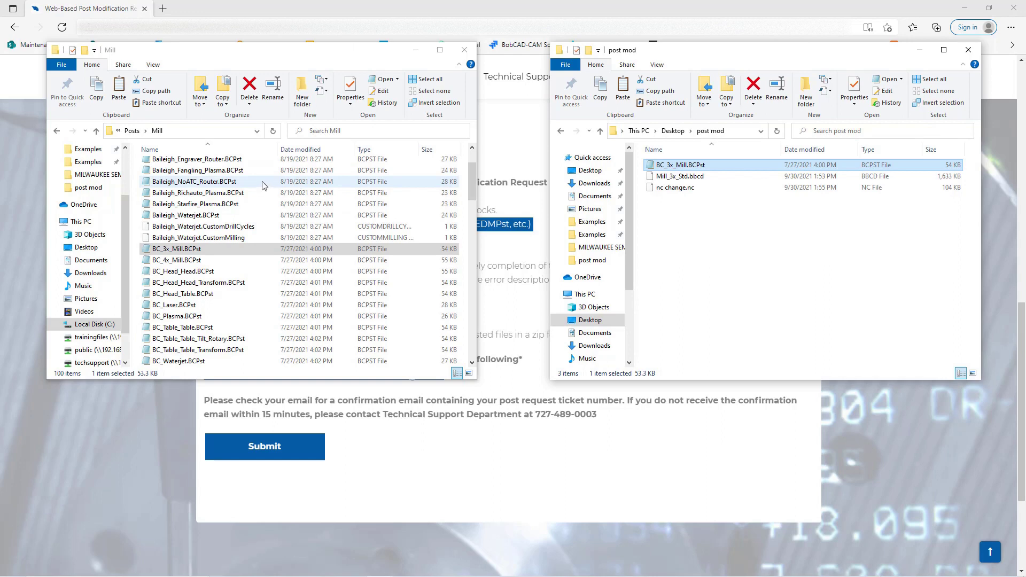
- Copy the BC_3x_Mill machine folder from MachSim into the post mod folder
click(56, 134)
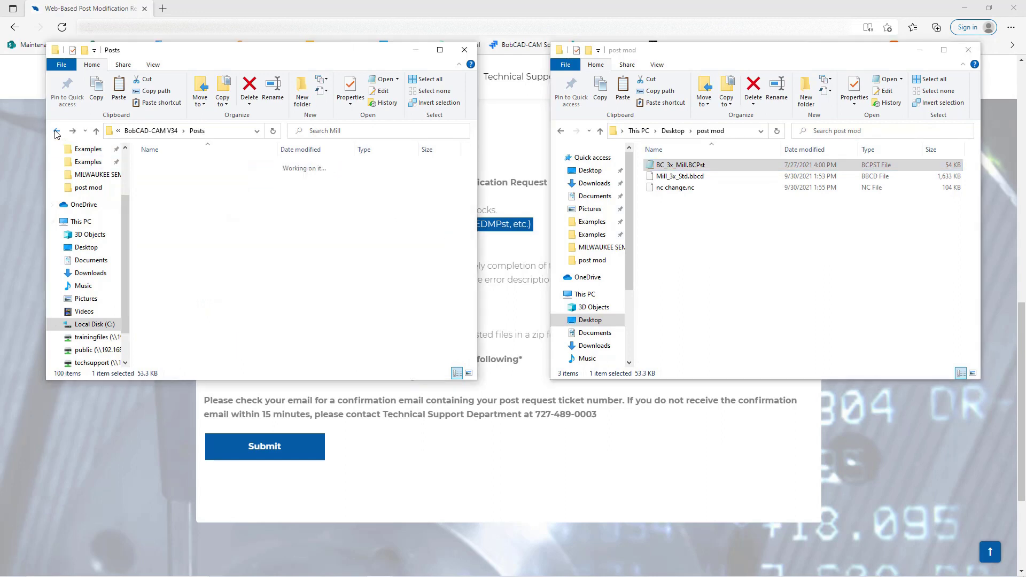
click(57, 133)
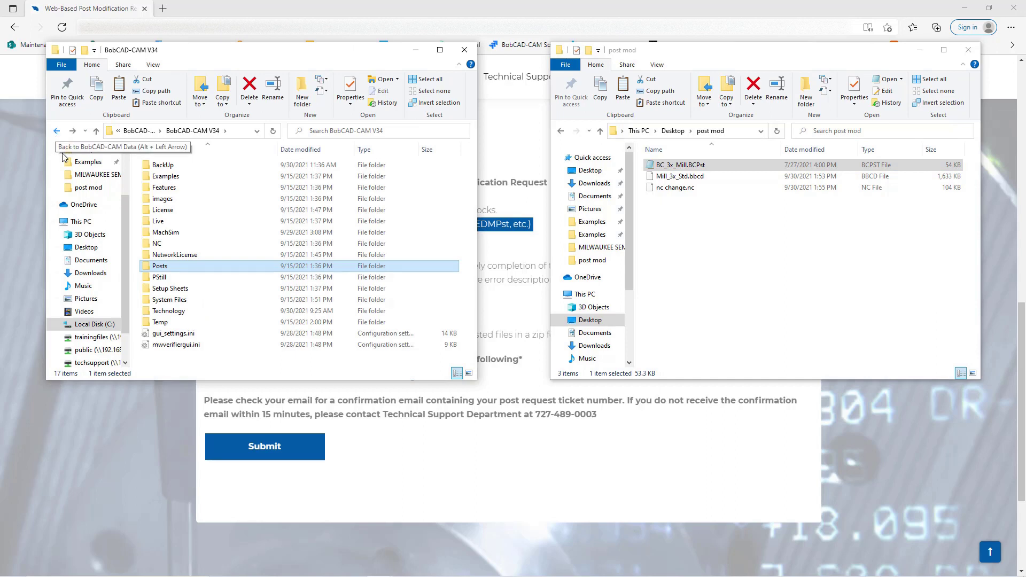
double_click(187, 234)
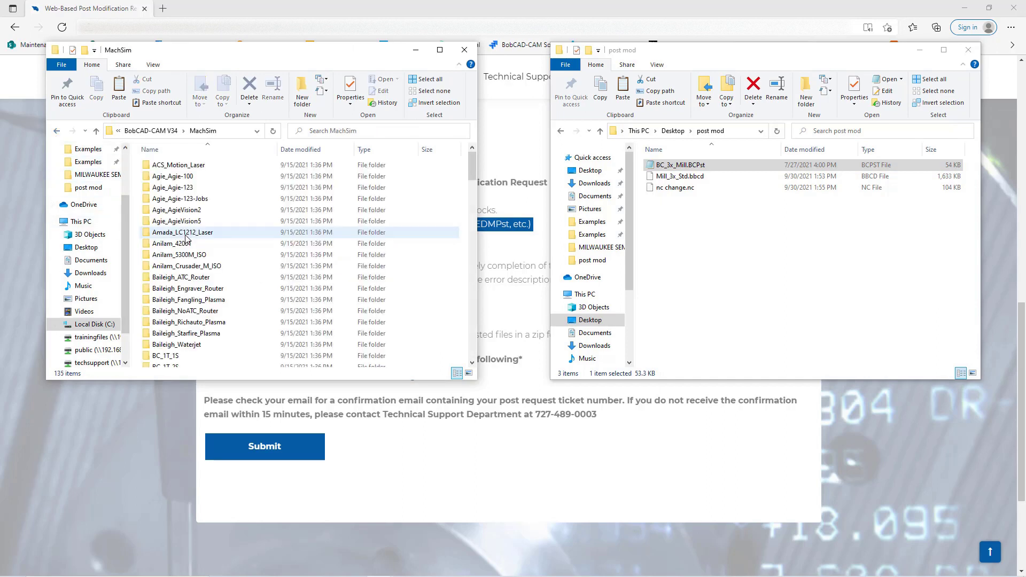
scroll(184, 242, down, 4)
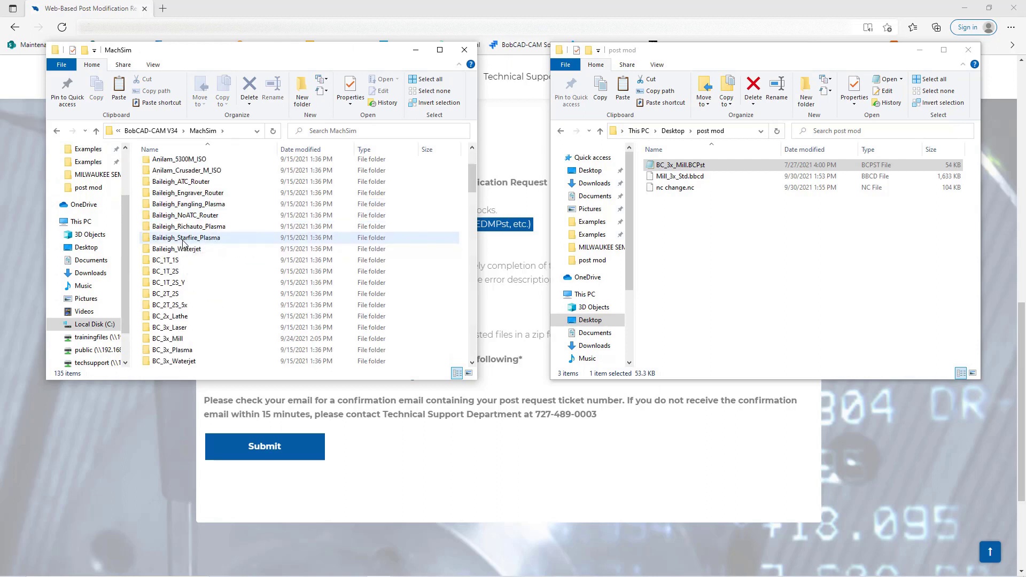
click(181, 306)
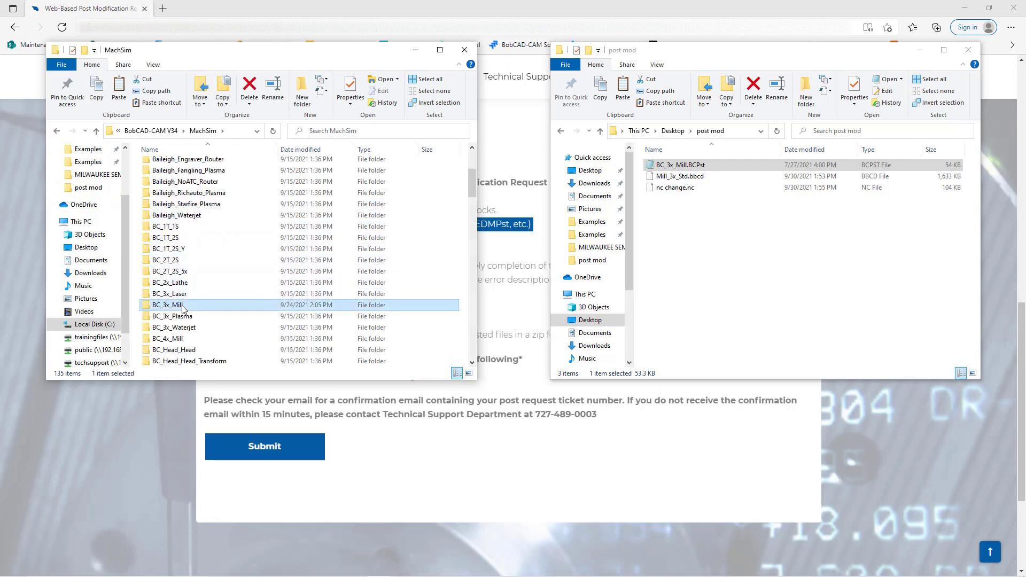
right_click(183, 306)
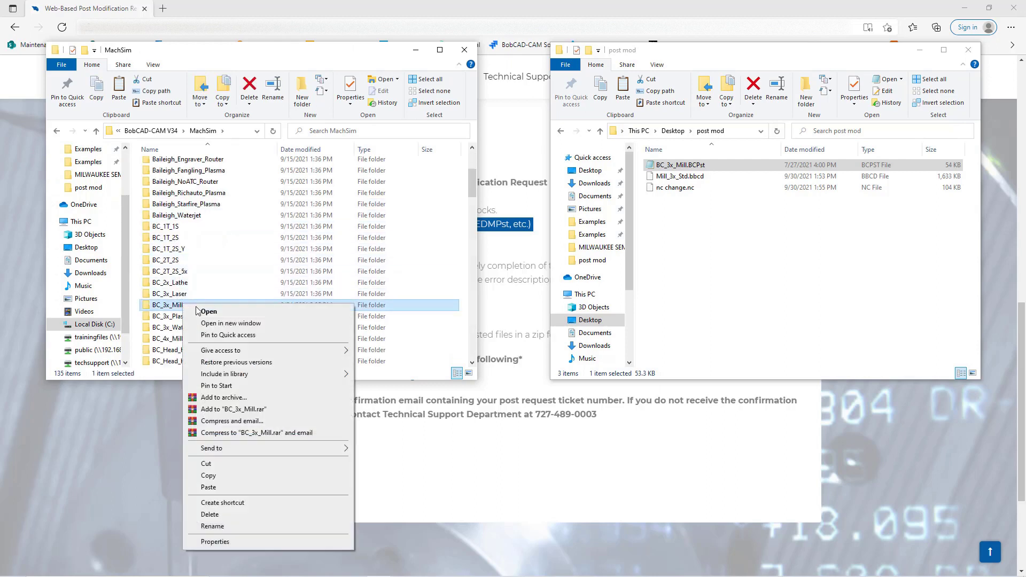
click(221, 480)
click(701, 219)
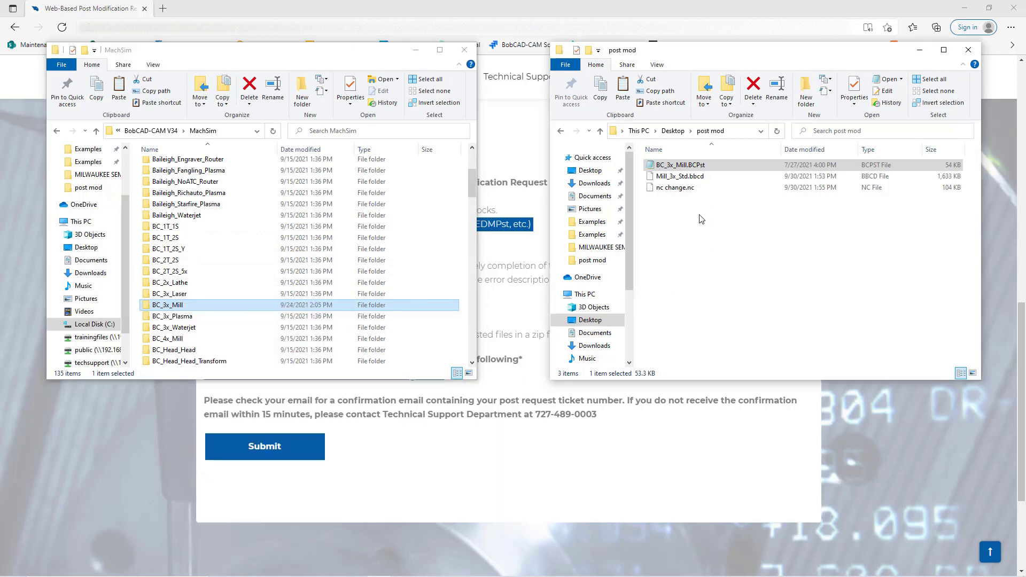
right_click(701, 220)
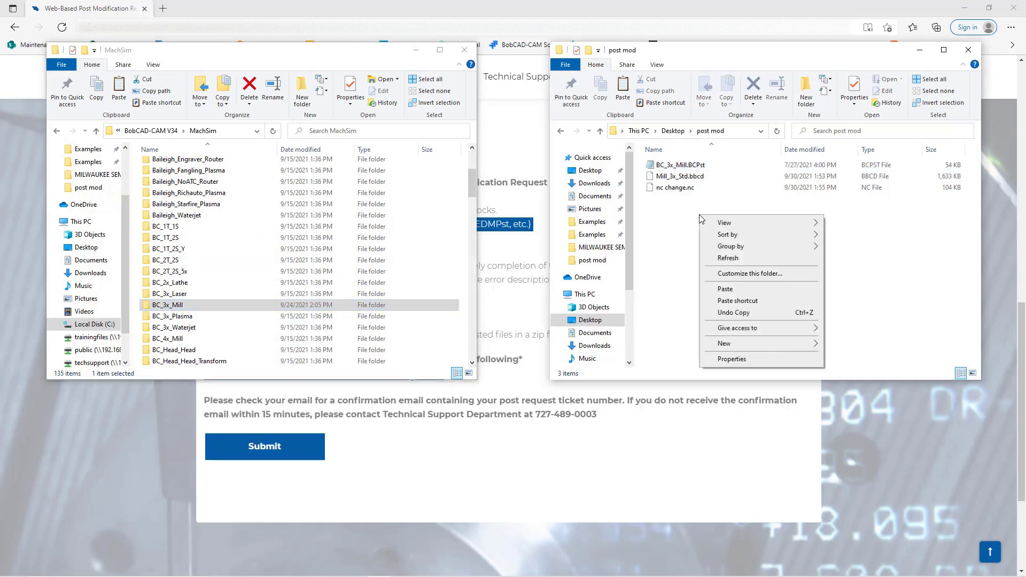
click(723, 290)
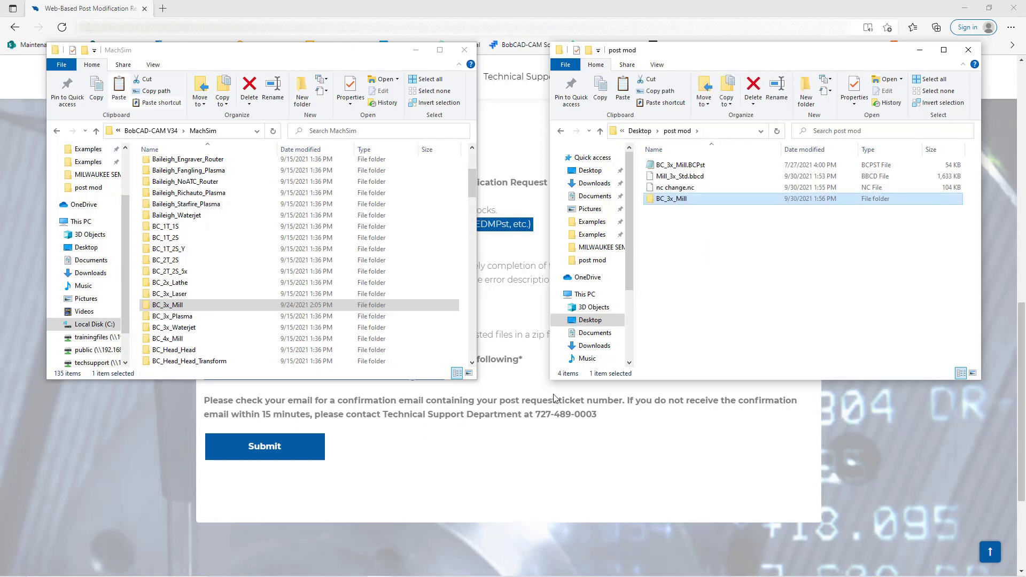
- In the request form, highlight the line requiring a PDF of the programming manual
click(571, 439)
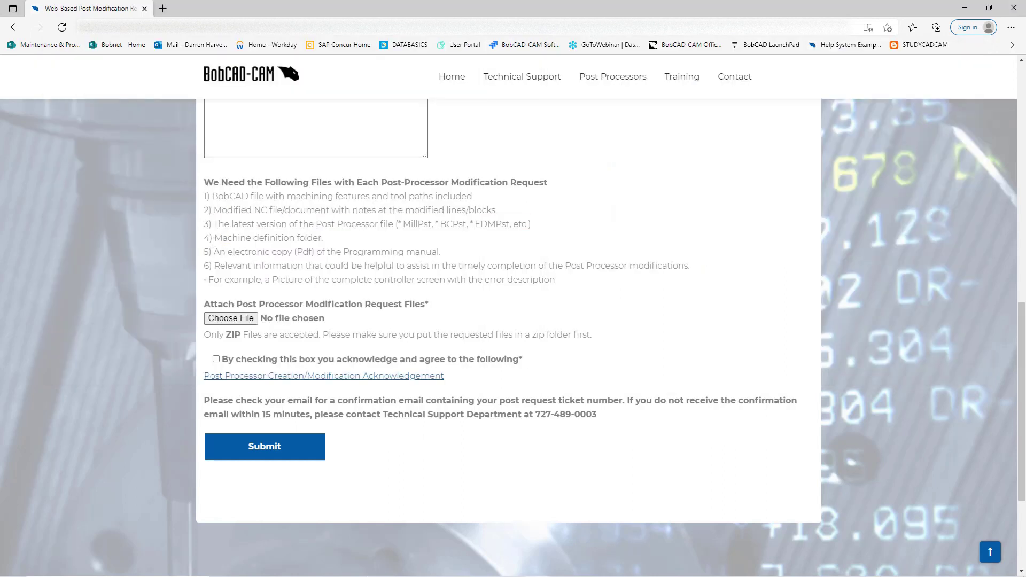
drag(204, 251, 451, 258)
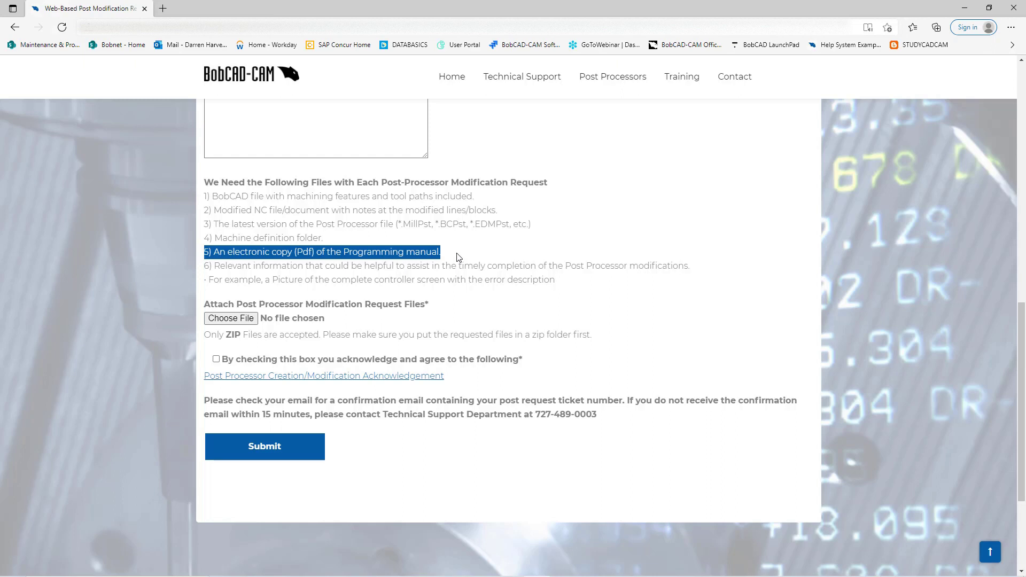
- Minimize the browser and File Explorer windows to reveal the desktop
click(965, 7)
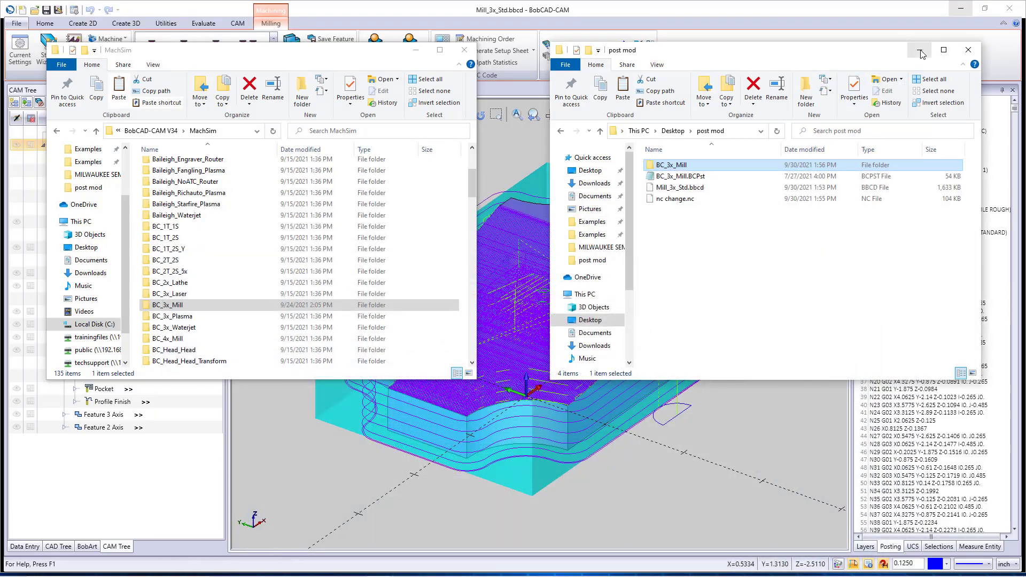
click(920, 50)
click(894, 17)
click(960, 8)
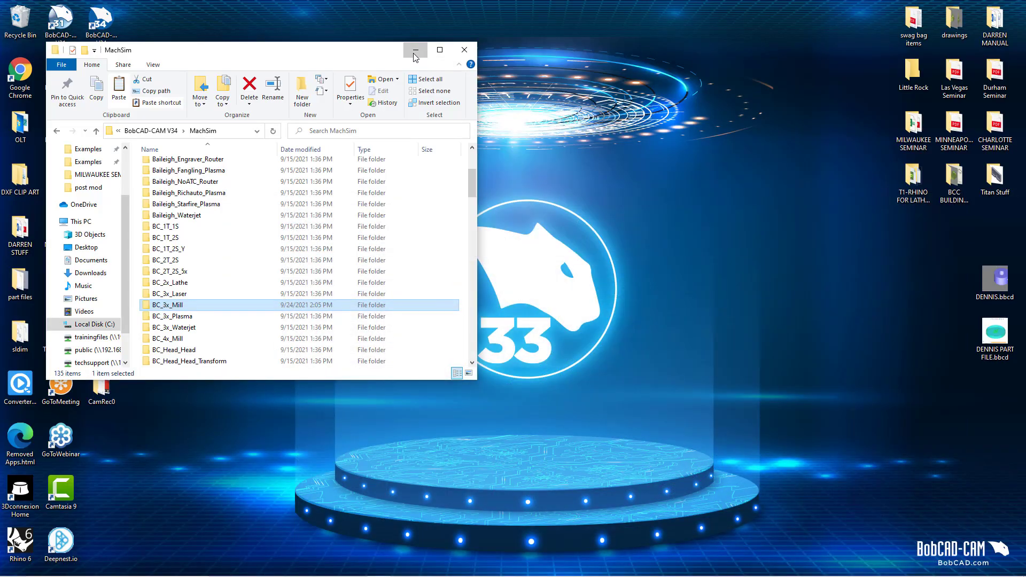
click(416, 48)
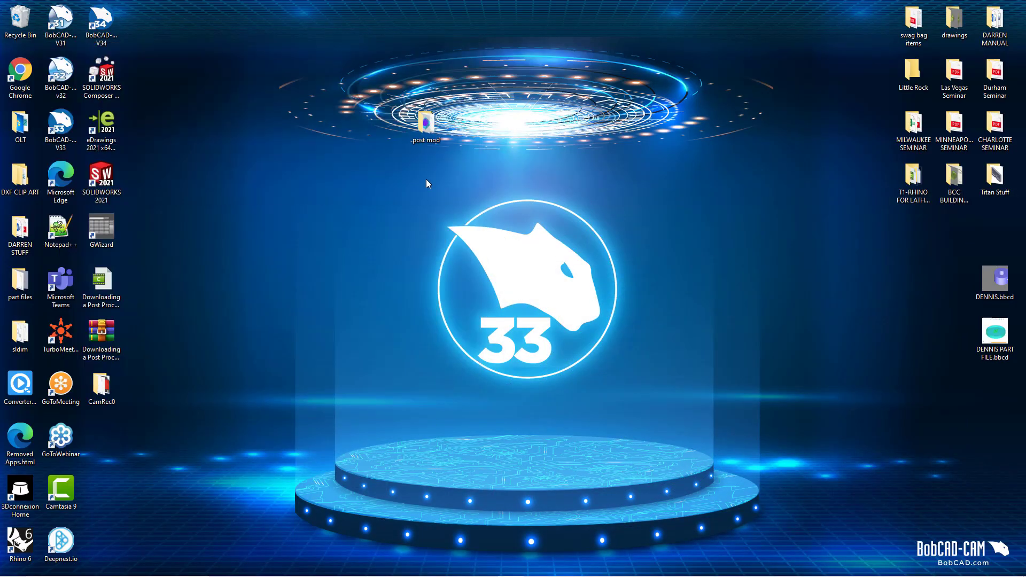
- Compress the post mod folder into post mod.zip and place it beside the folder
right_click(427, 128)
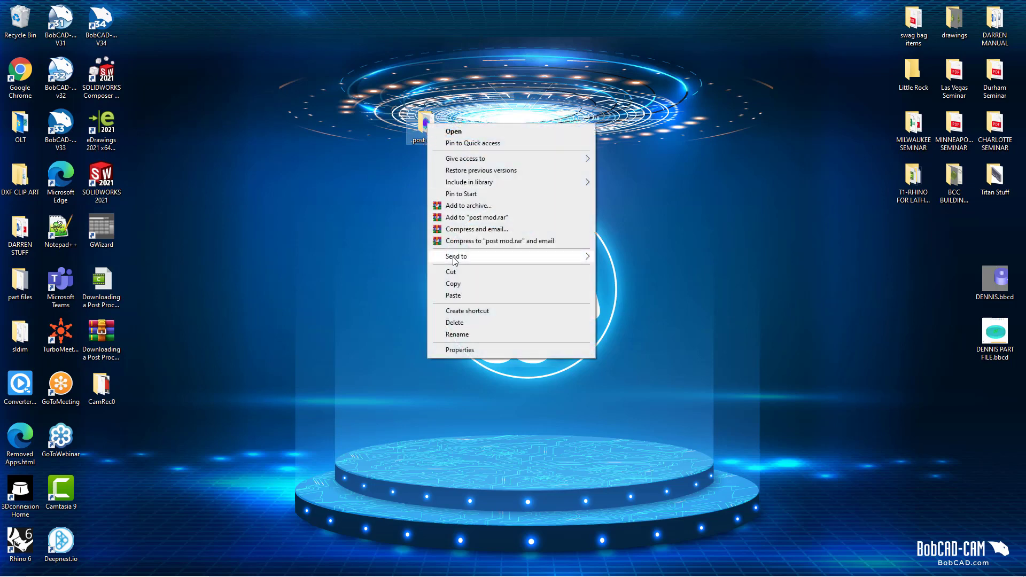
mouse_move(456, 260)
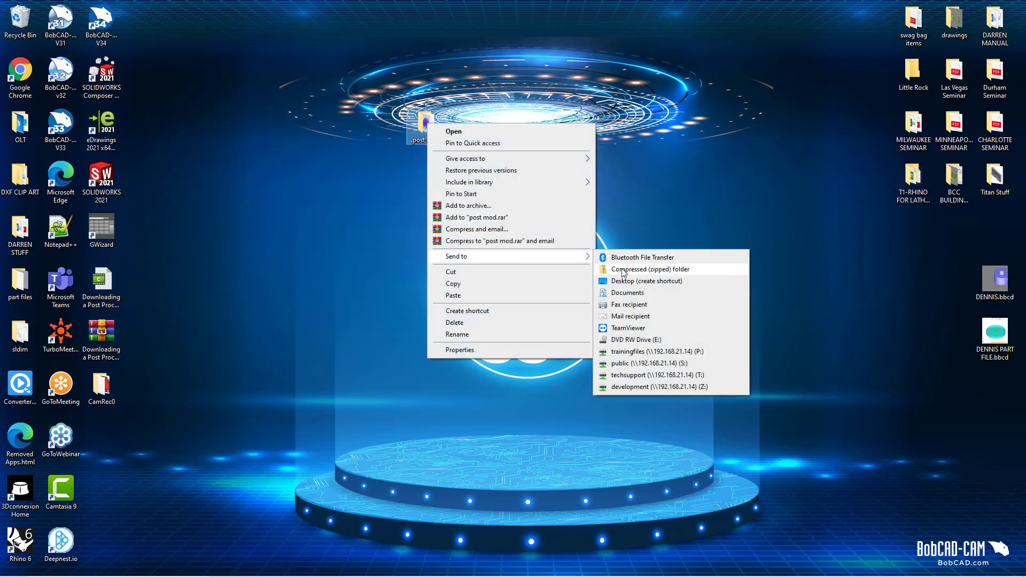
click(624, 270)
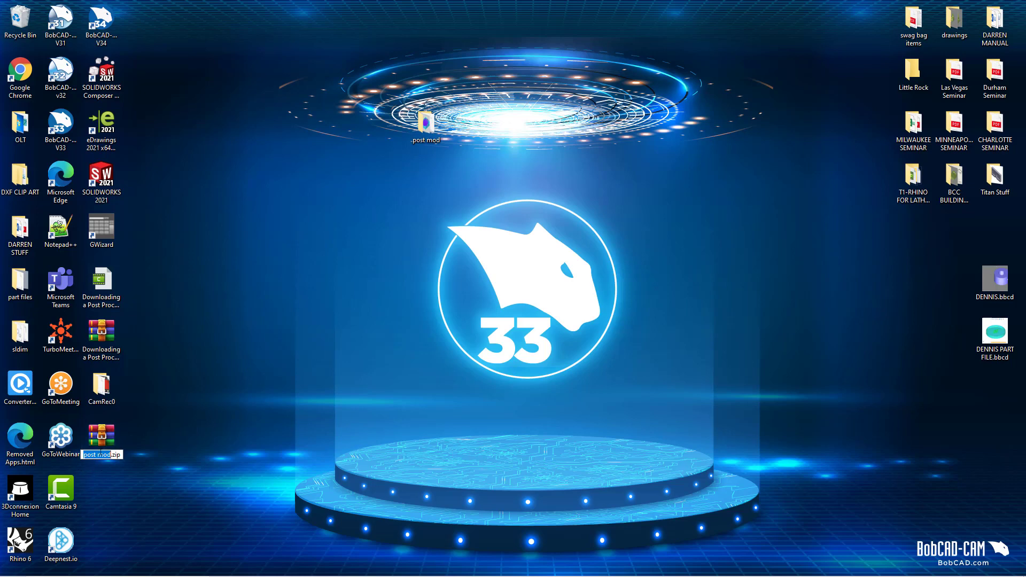
drag(102, 438, 467, 120)
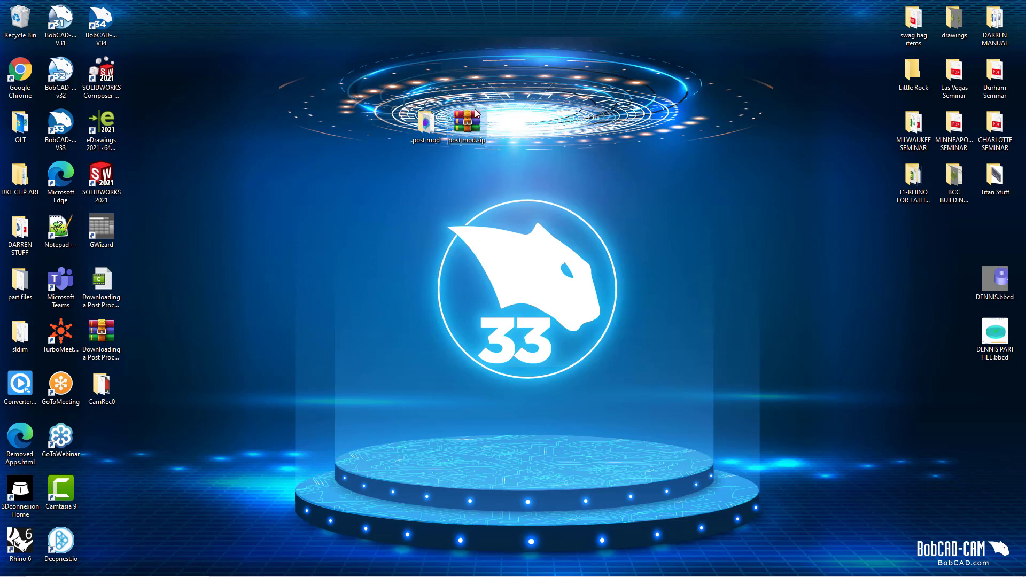
- In the request form, attach post mod.zip from the Desktop
mouse_move(481, 573)
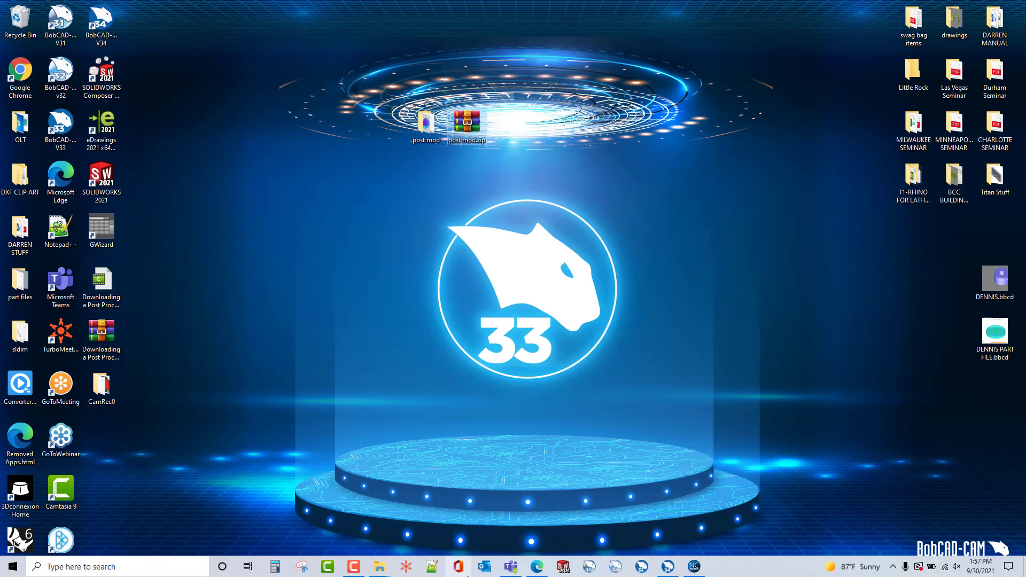
click(529, 571)
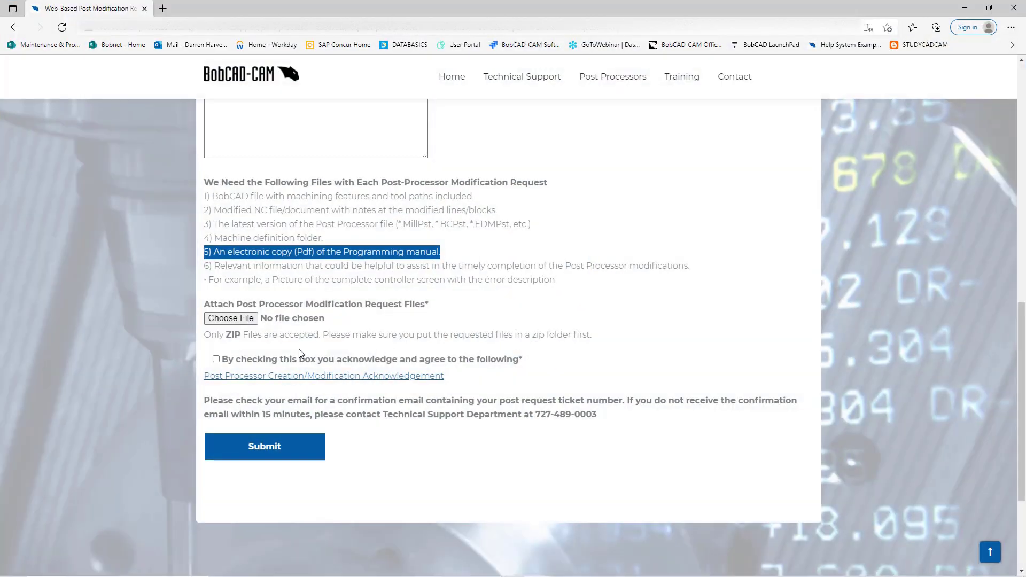
click(280, 323)
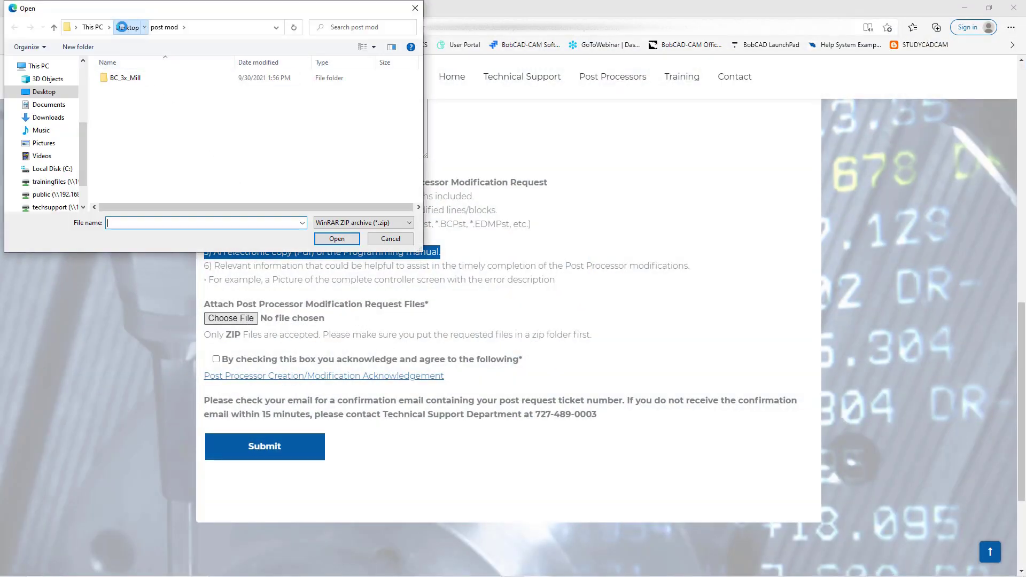
click(127, 27)
scroll(150, 138, down, 2)
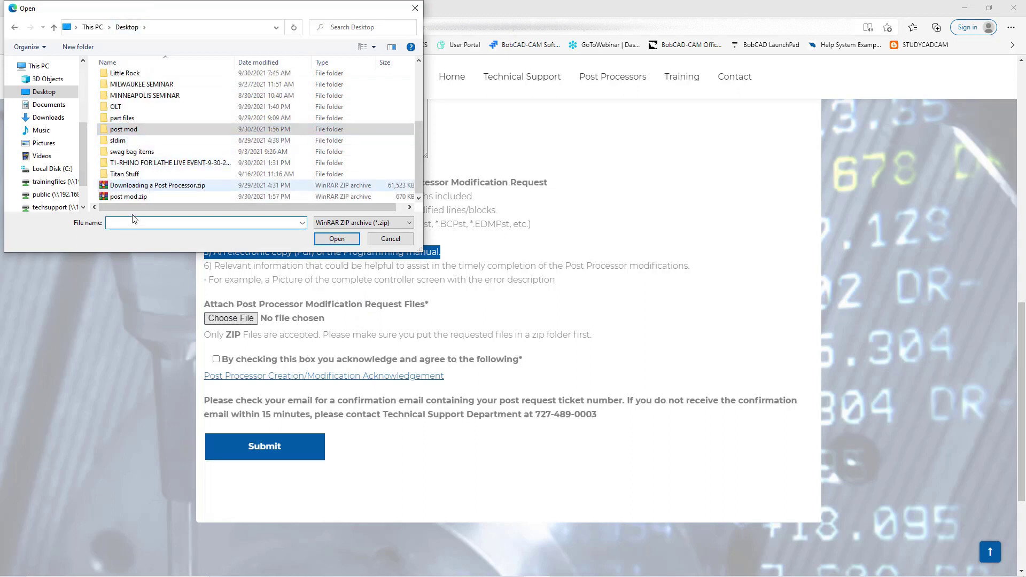
click(129, 196)
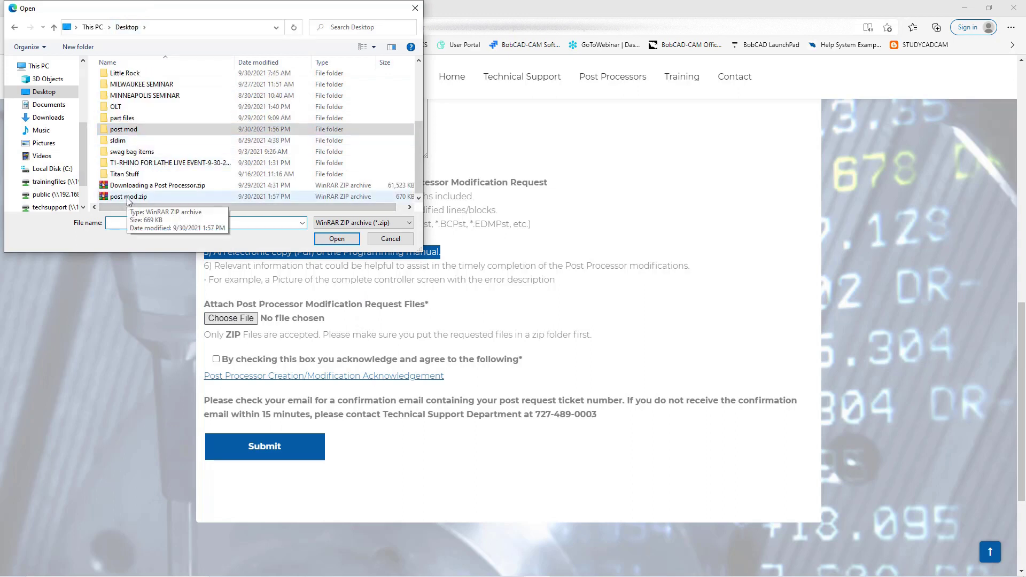
click(337, 238)
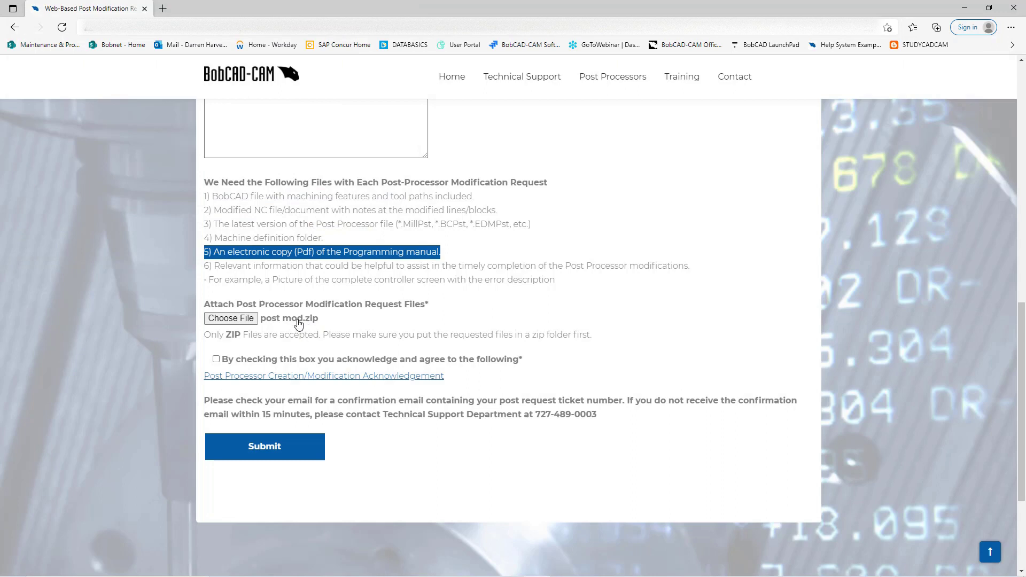
- Review the post processor acknowledgement terms and tick the acknowledgement checkbox
click(250, 377)
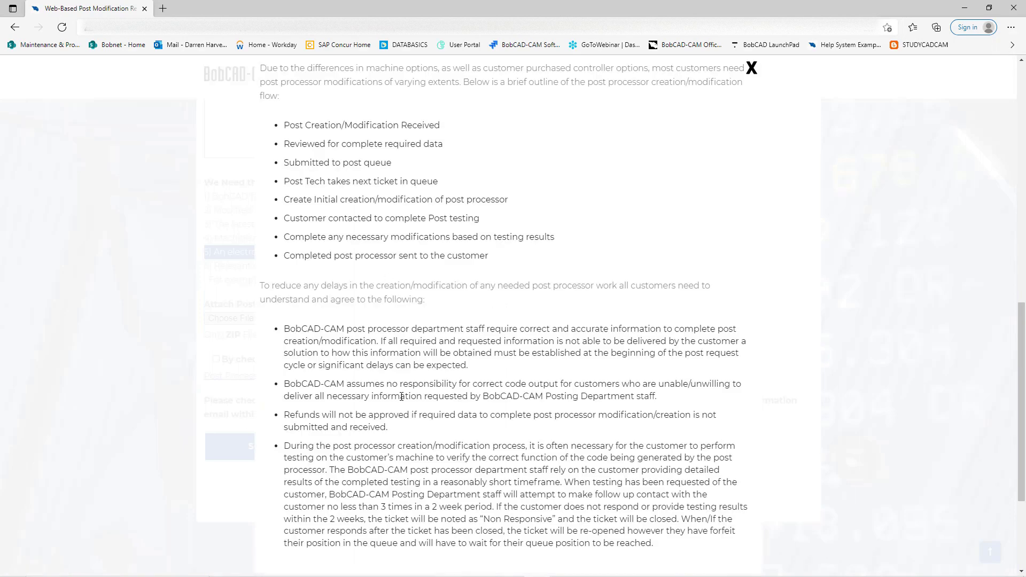
click(751, 69)
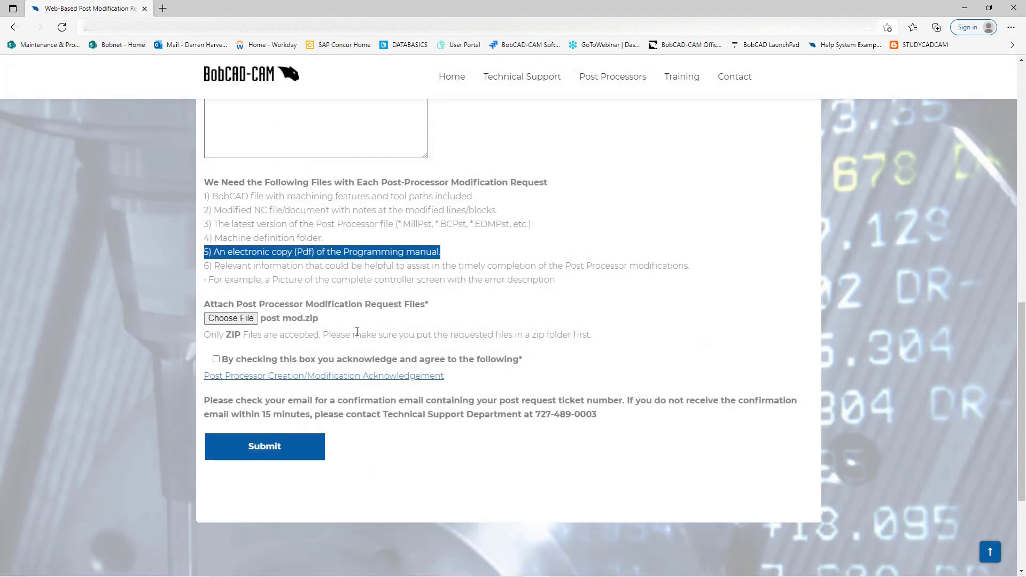
click(216, 359)
- From Post Processors > Request Post-Processor Modification, choose the PDF form option and reach the download links
scroll(468, 267, up, 7)
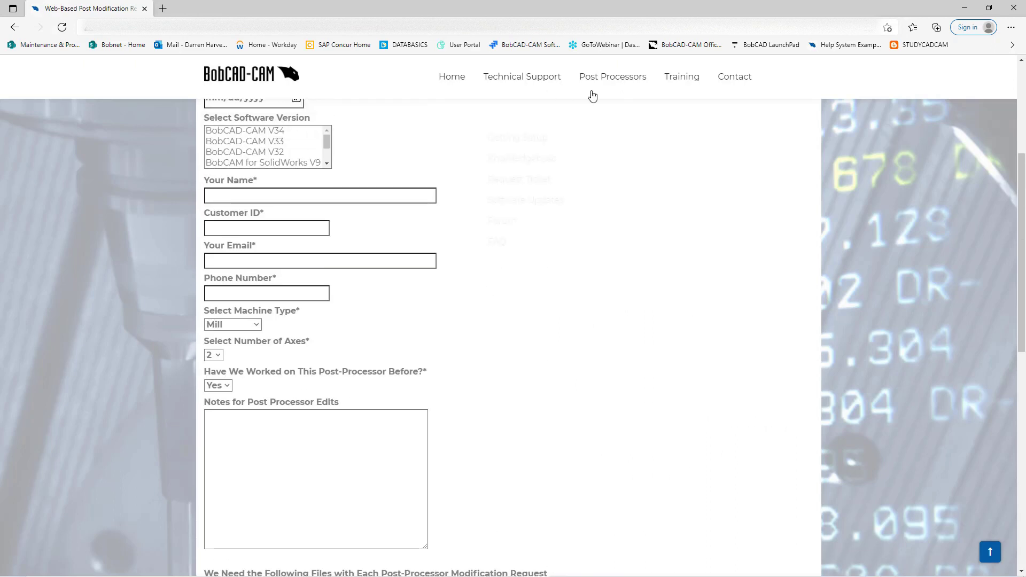
mouse_move(607, 86)
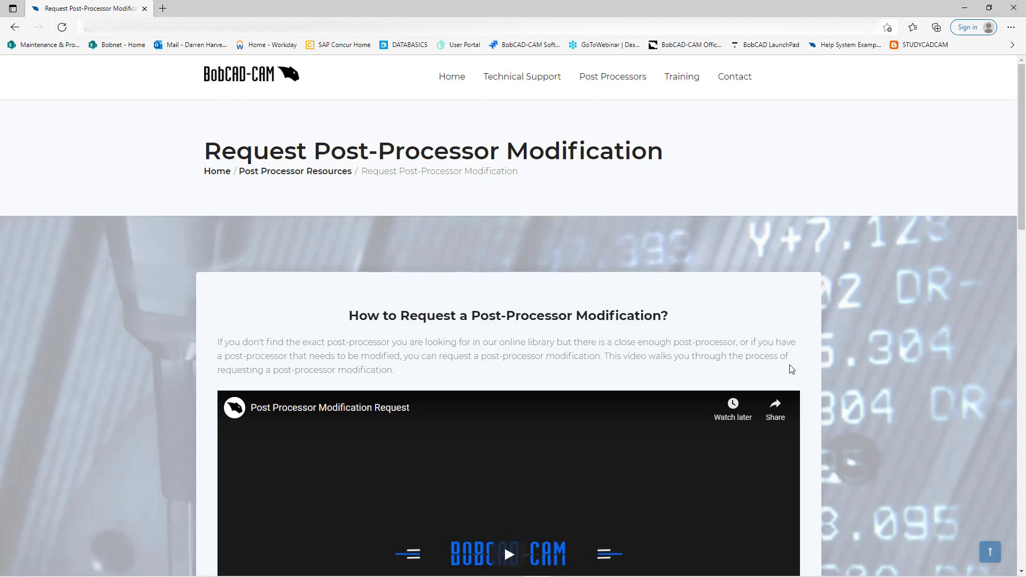
scroll(832, 369, down, 12)
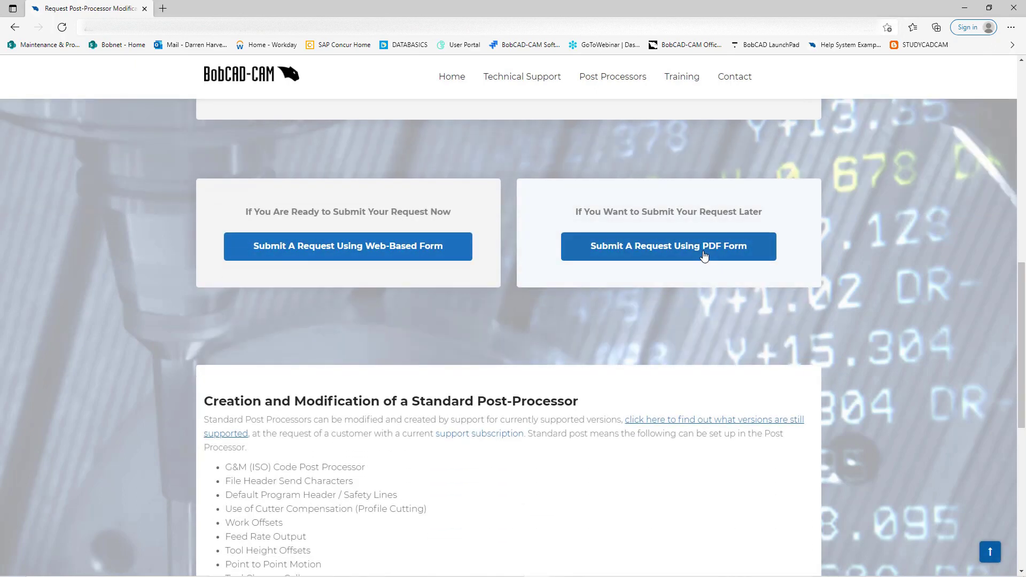
click(705, 256)
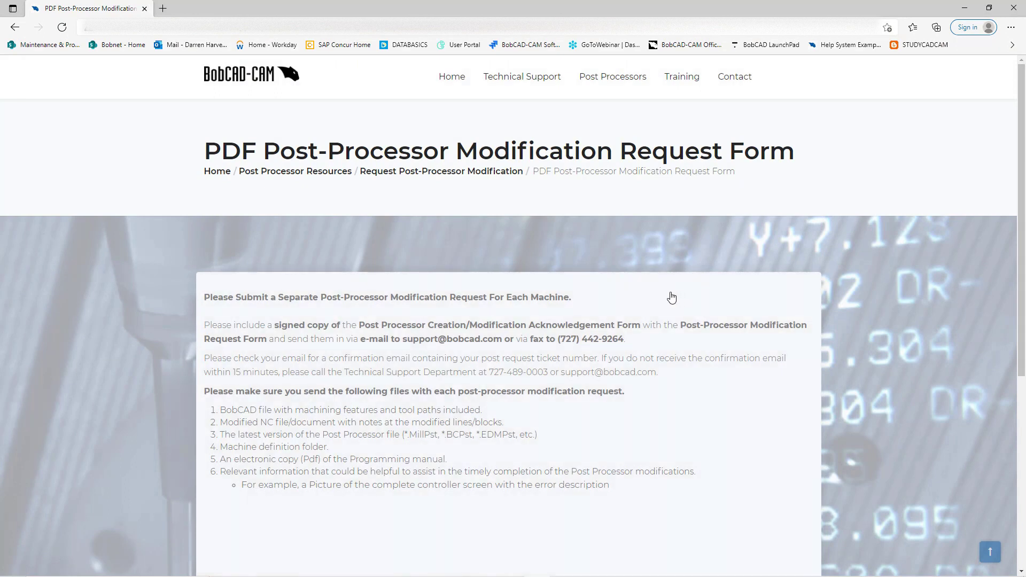
scroll(665, 299, down, 4)
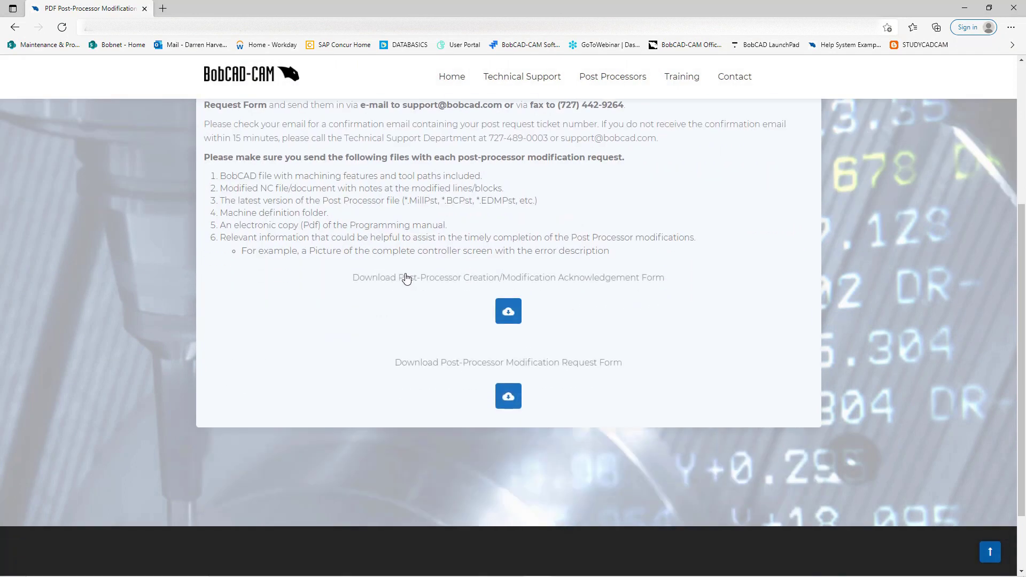
- Open the acknowledgement form PDF, check its Date field, and return to the download page
click(507, 312)
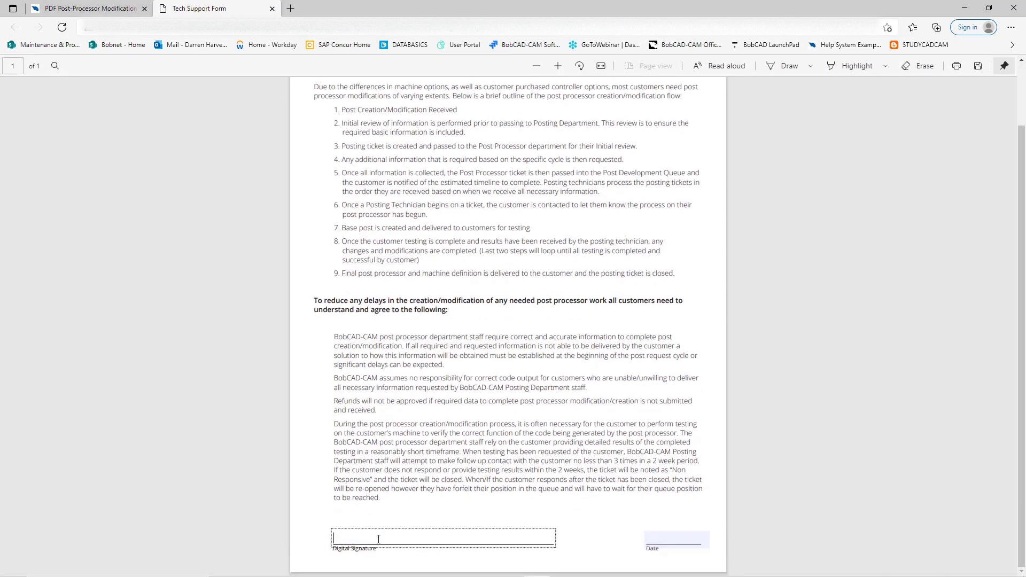
click(673, 534)
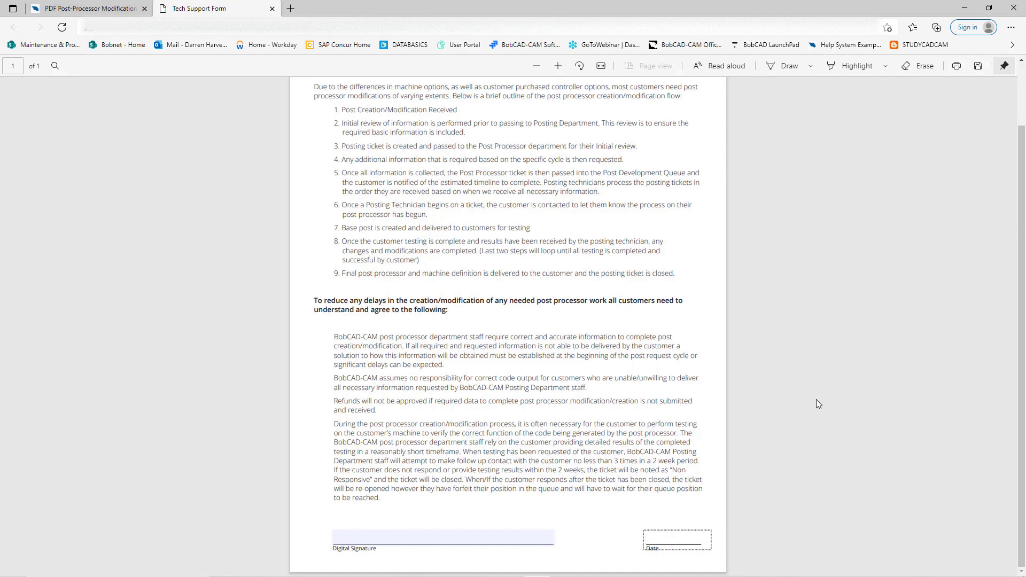
click(80, 8)
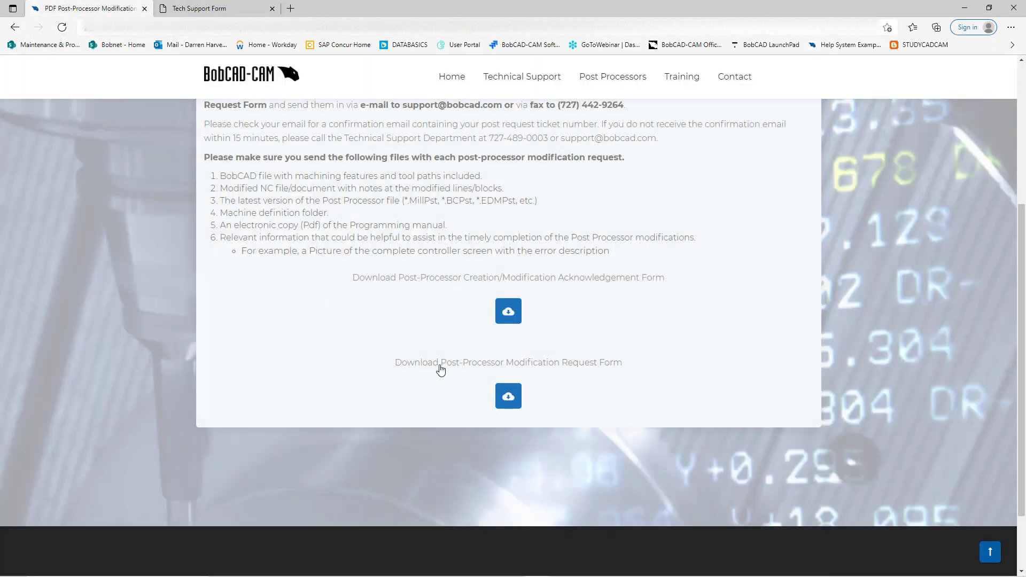
- Open the two-page Post Processor Modification Request Form PDF, read through it, then return
click(510, 397)
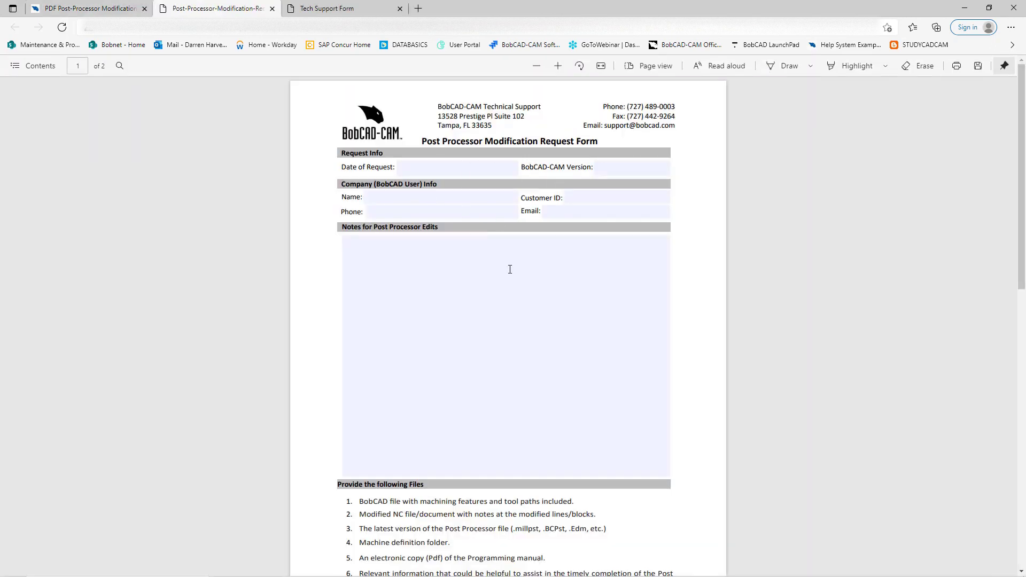
scroll(481, 310, down, 4)
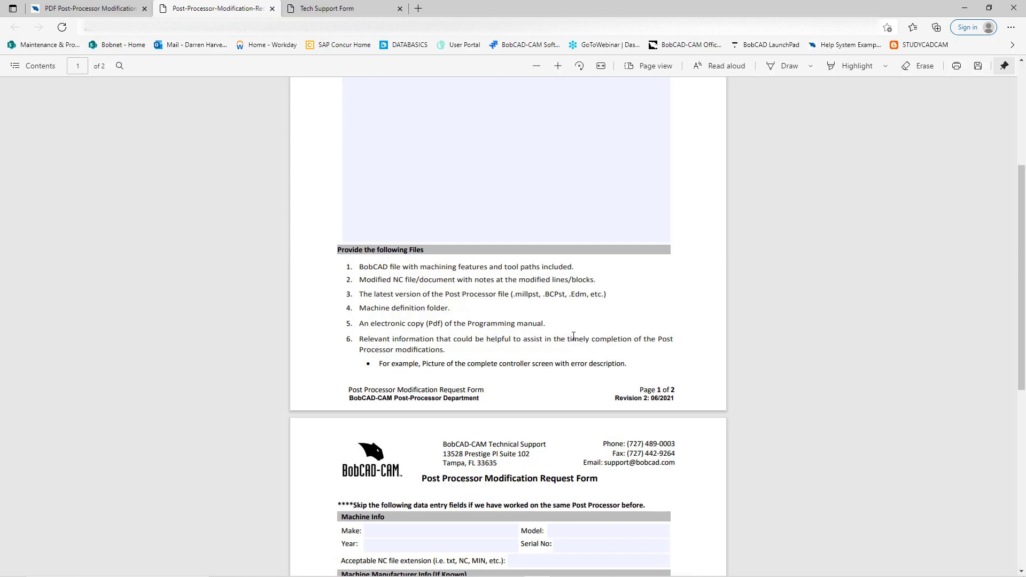
scroll(750, 366, down, 4)
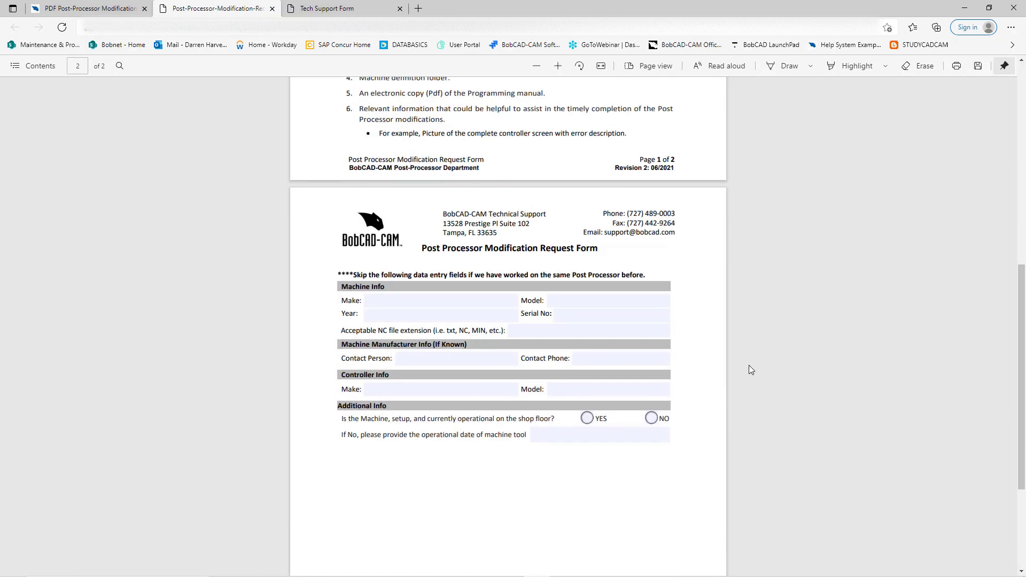
scroll(492, 391, down, 3)
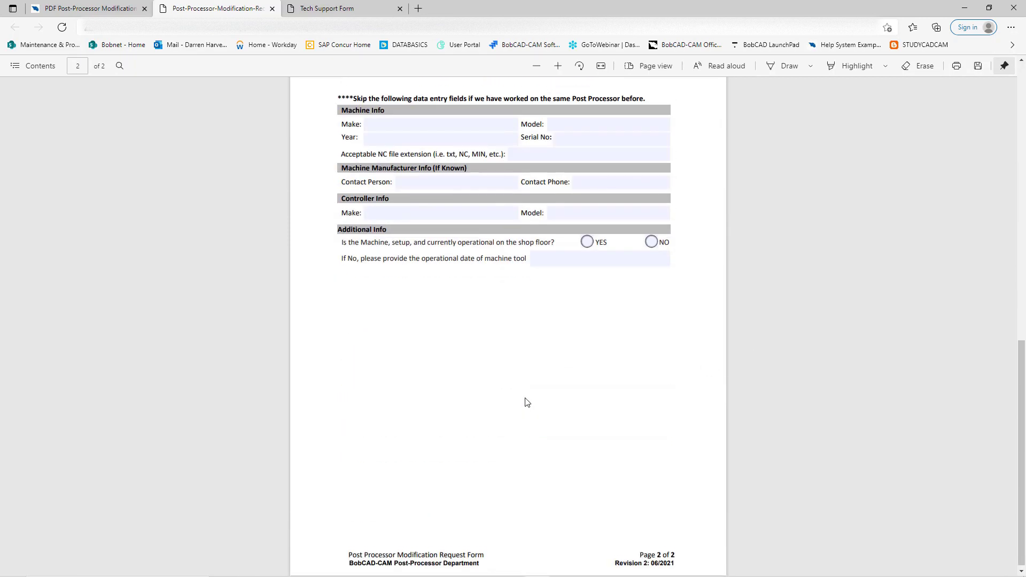
click(98, 9)
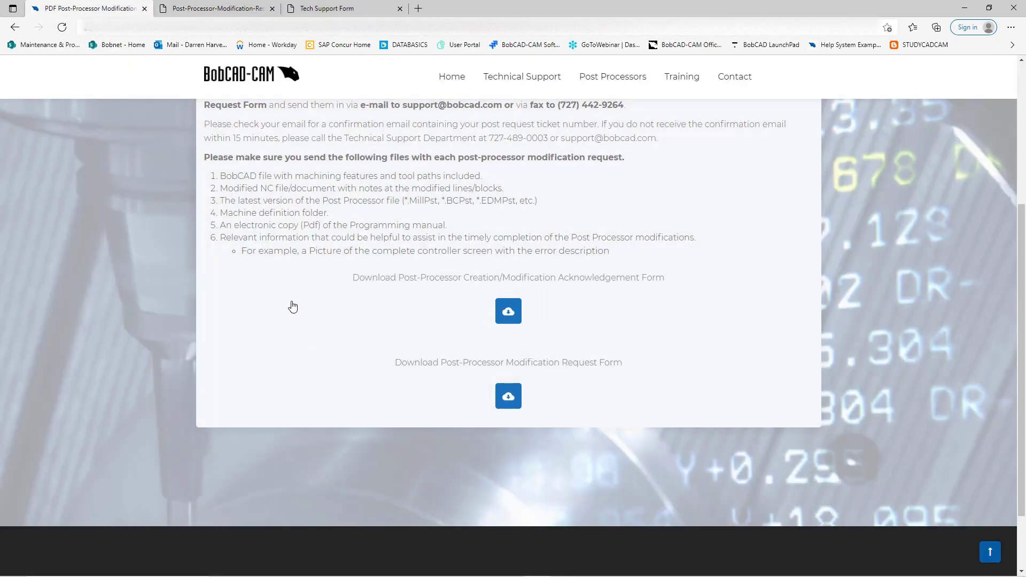